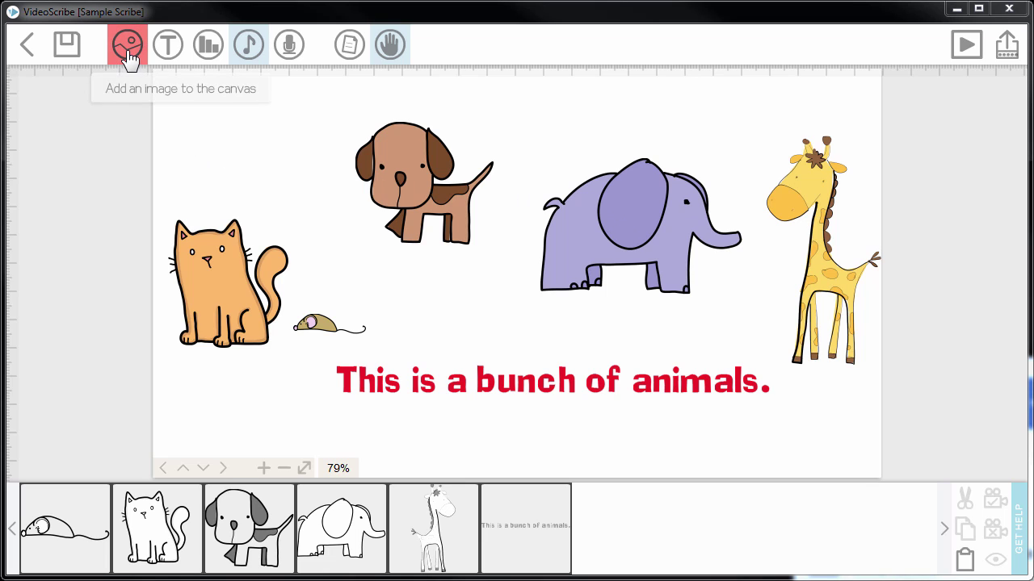
# Step: Replace the cartoon elephant's image with the Hansken.rembrandt picture imported from a local folder
pyautogui.click(684, 234)
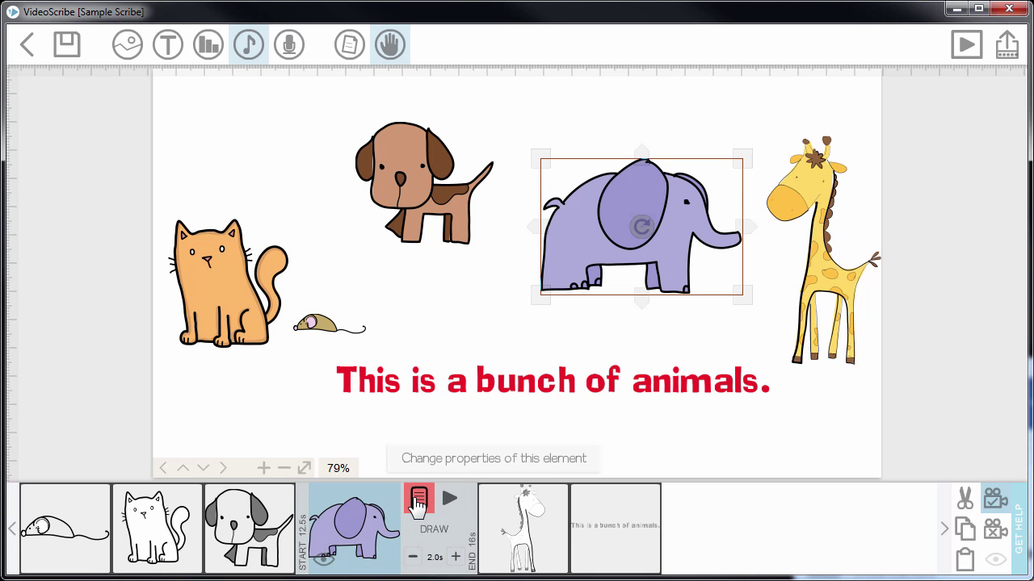
pyautogui.click(418, 501)
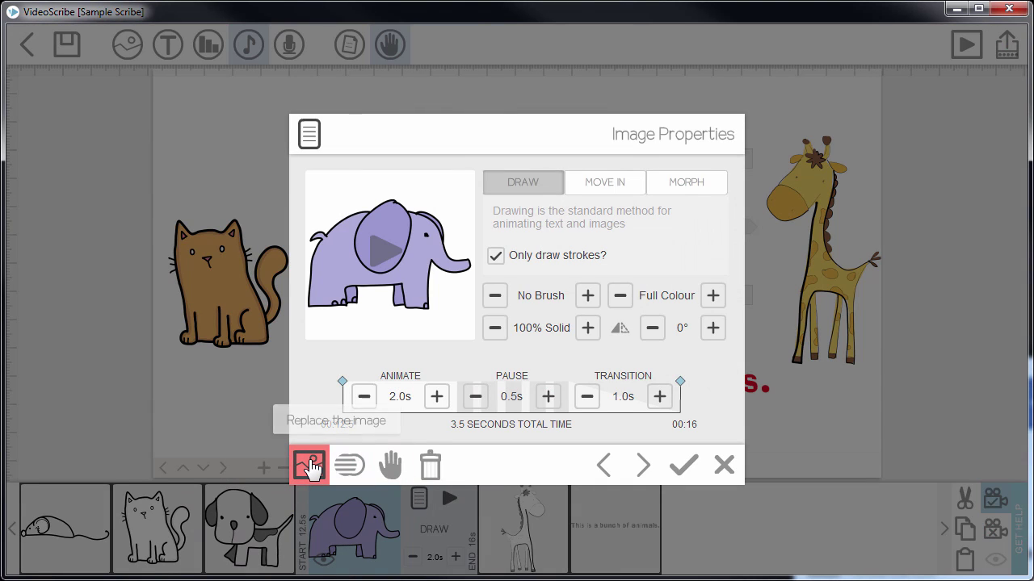
pyautogui.click(310, 465)
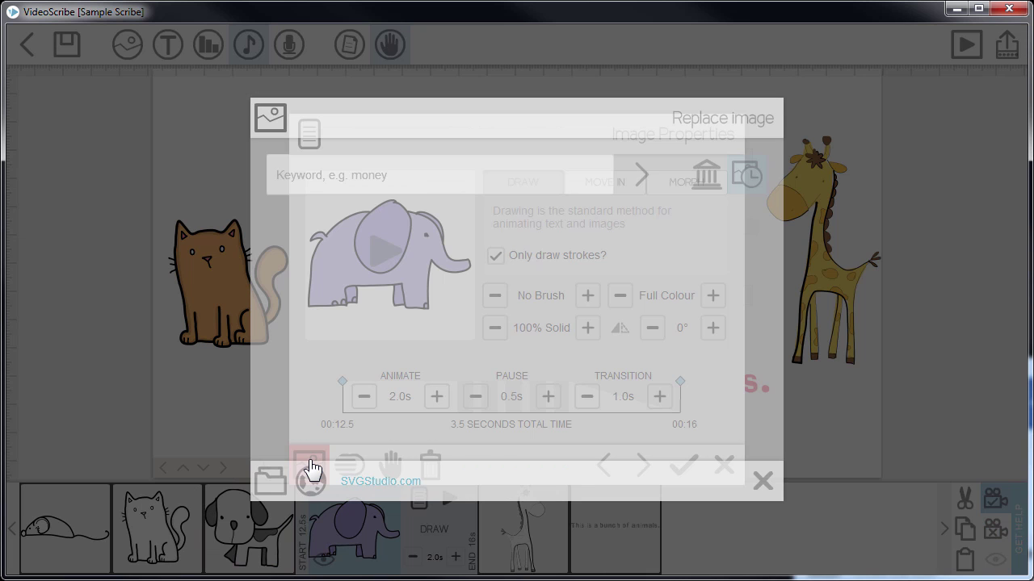
pyautogui.click(274, 482)
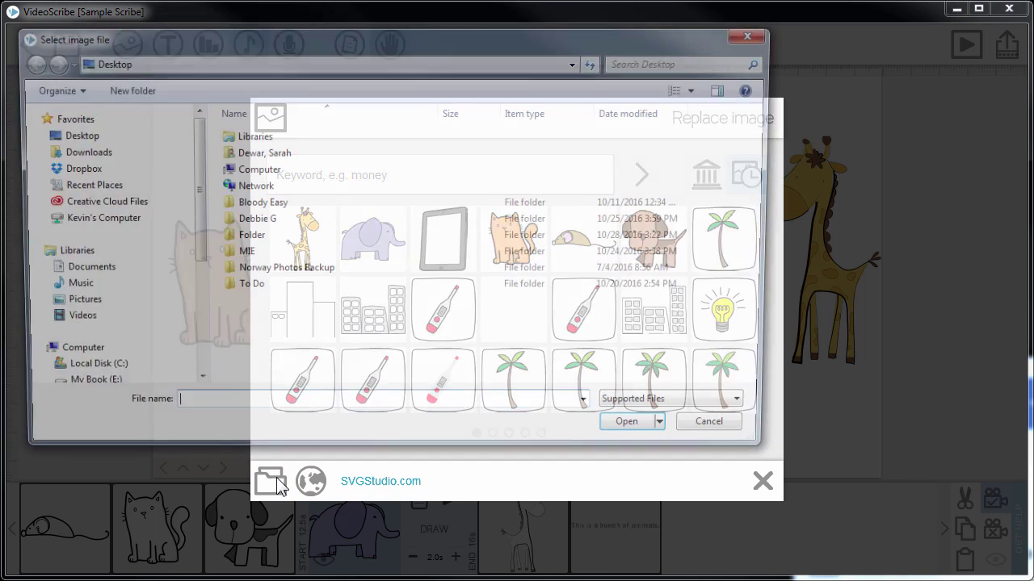
pyautogui.doubleClick(263, 242)
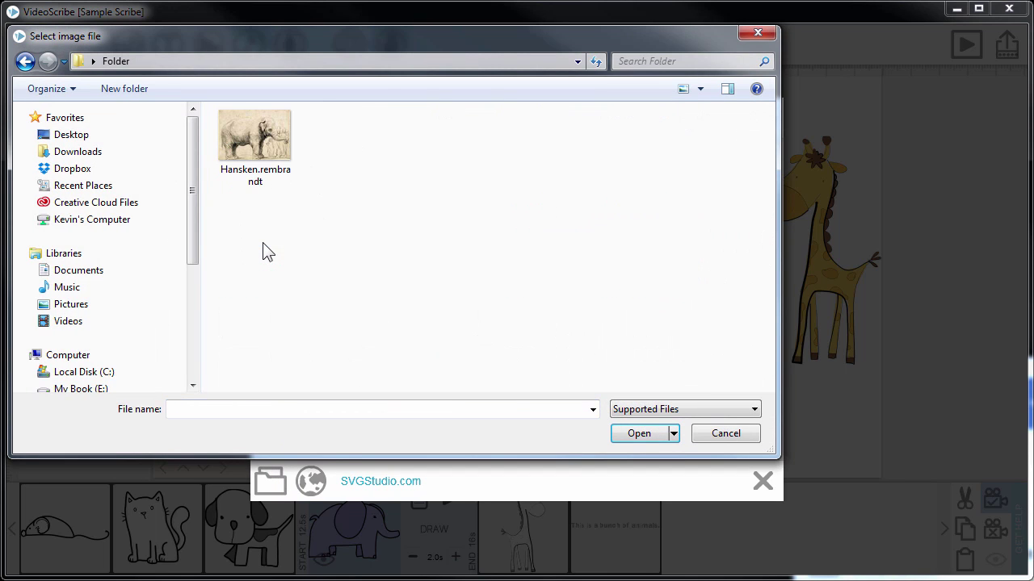
pyautogui.click(253, 137)
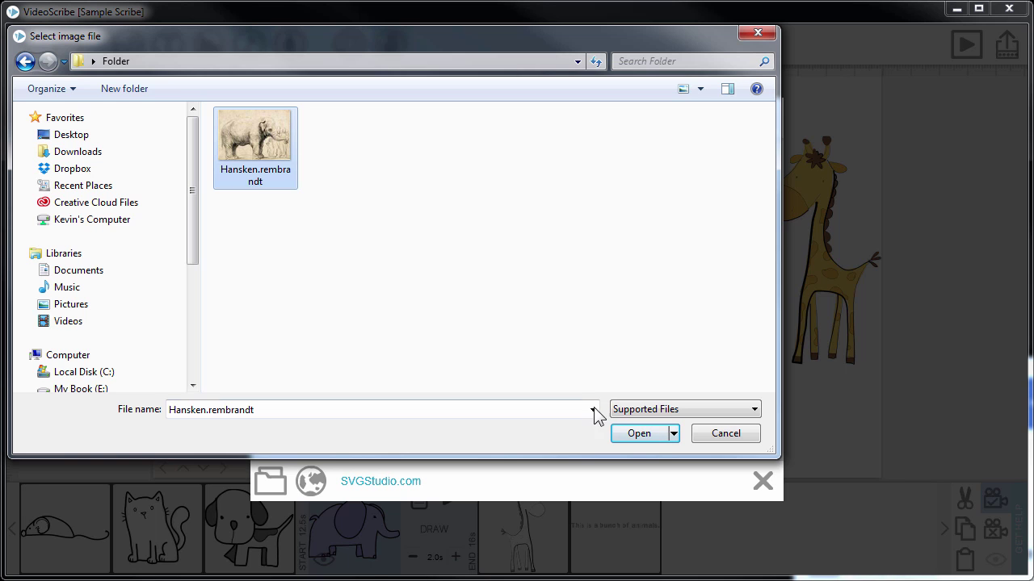
pyautogui.click(638, 436)
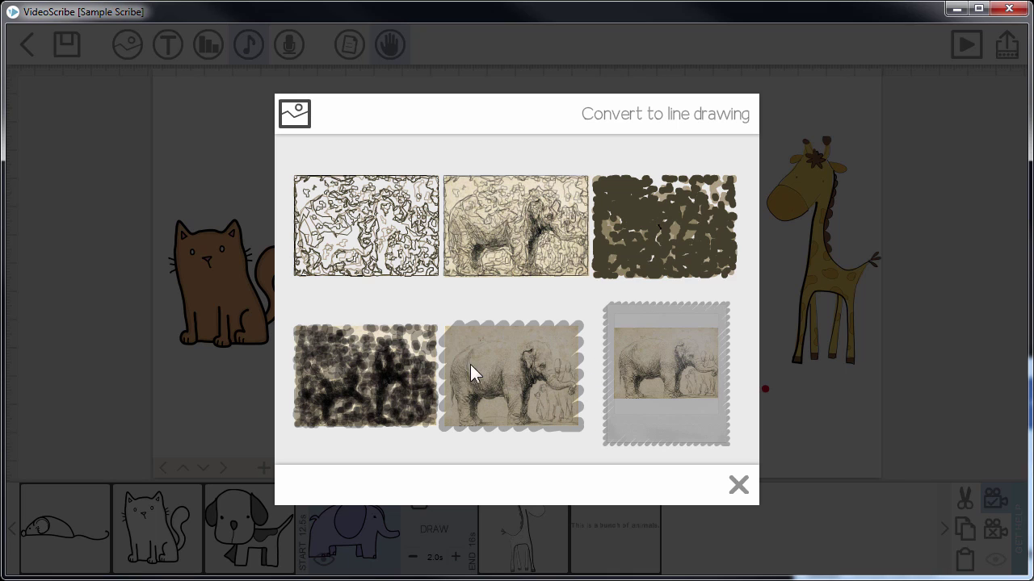
# Step: Keep the Rembrandt sketch in its original style, preview its drawing, and apply it as the elephant
pyautogui.click(524, 355)
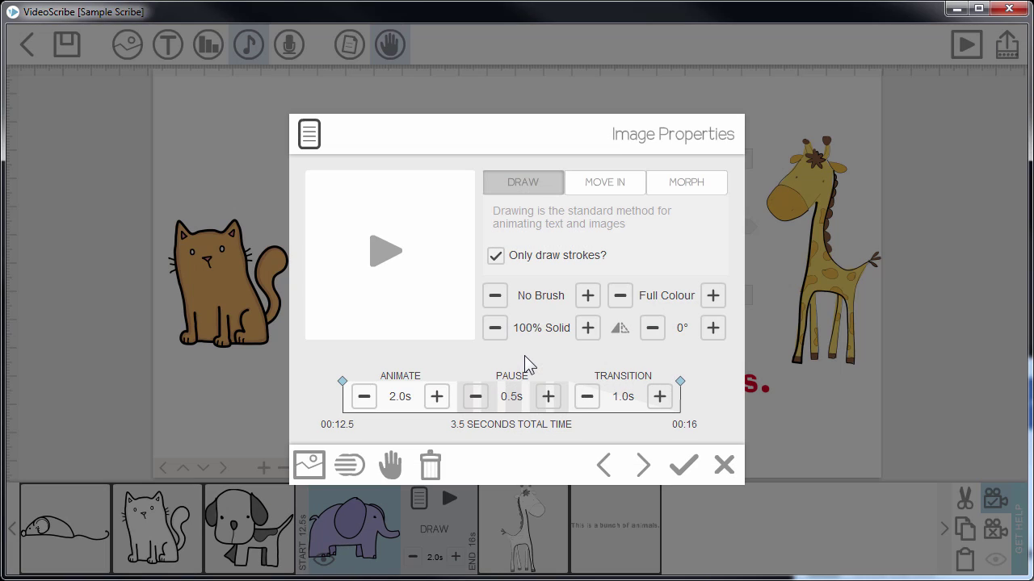
pyautogui.click(386, 260)
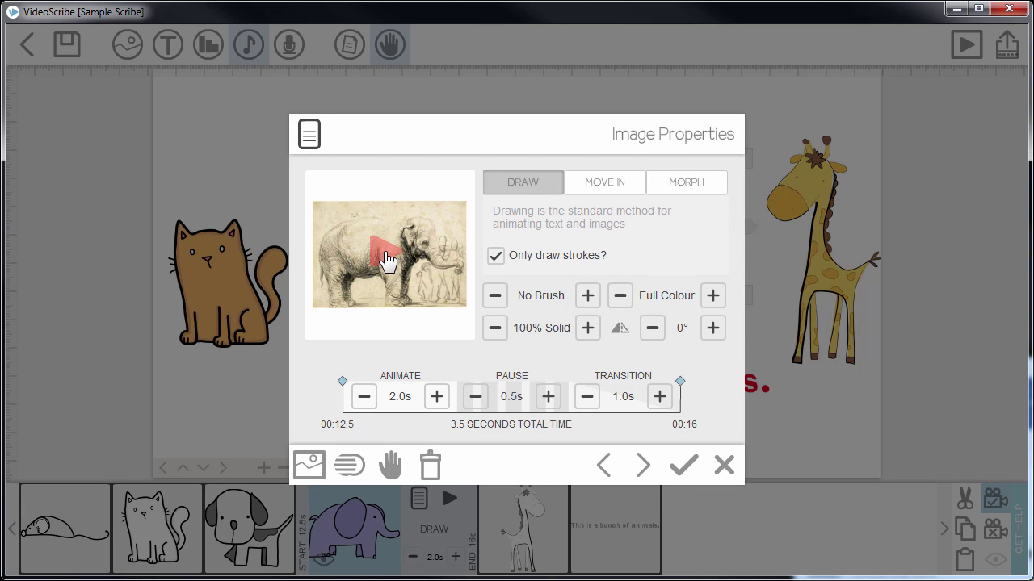
pyautogui.click(682, 467)
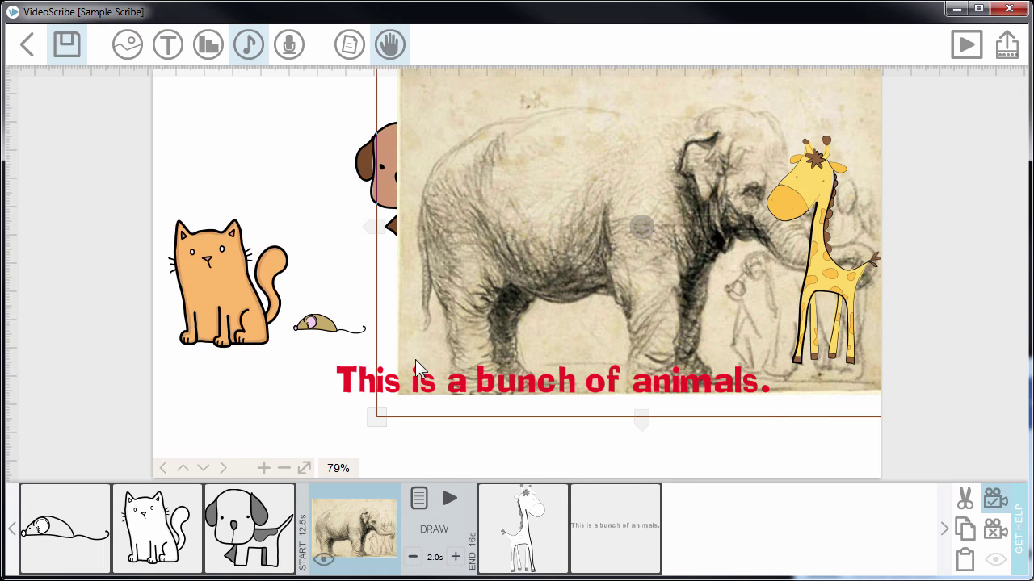
# Step: Shrink the elephant sketch to fit between the dog and giraffe, and preview it
pyautogui.moveTo(376, 419); pyautogui.dragTo(521, 323)
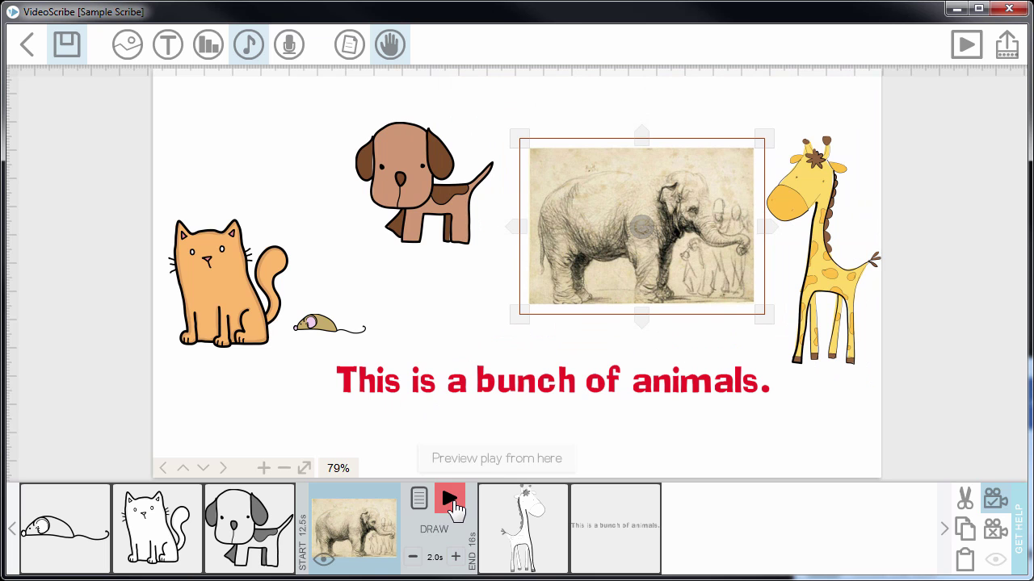
pyautogui.click(450, 499)
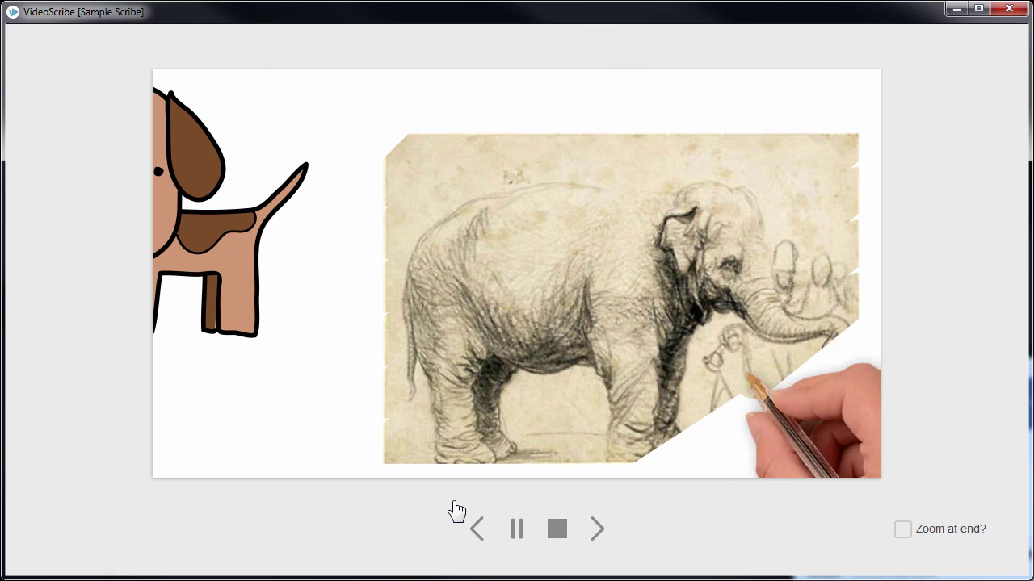
pyautogui.click(557, 530)
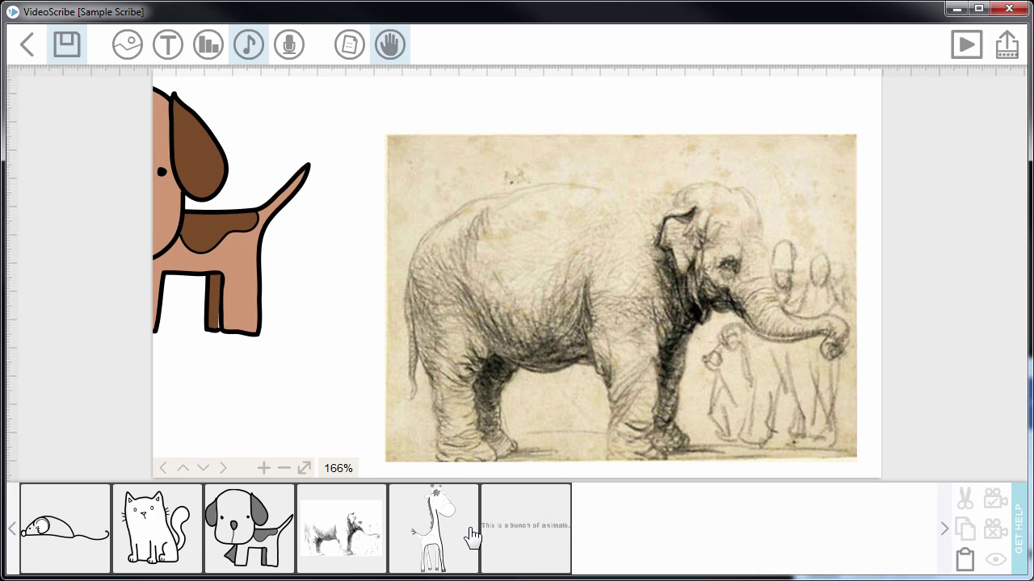
# Step: Cut the elephant's draw time to 1.0 second and preview the faster drawing
pyautogui.click(373, 533)
pyautogui.click(412, 556)
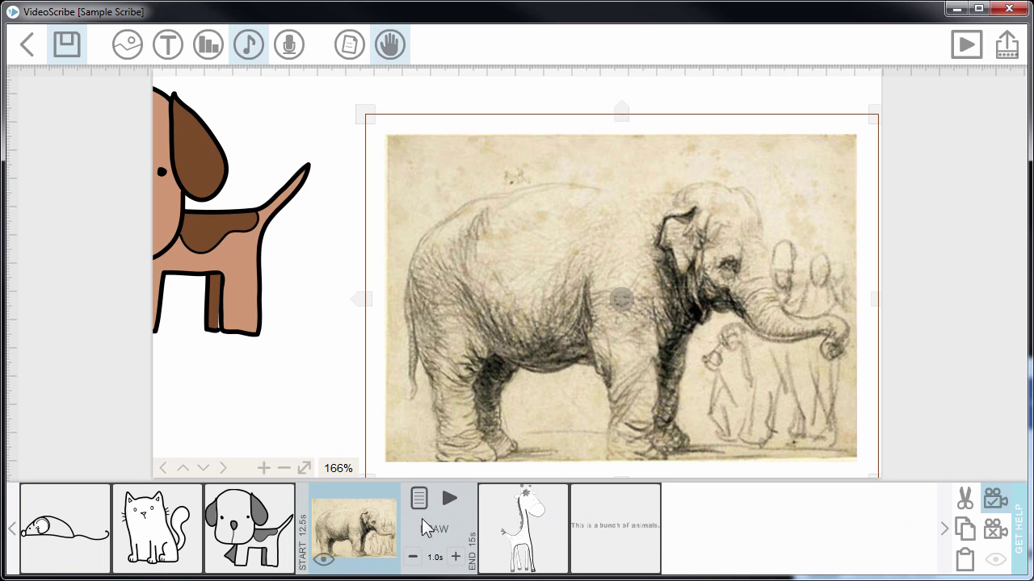
pyautogui.click(447, 501)
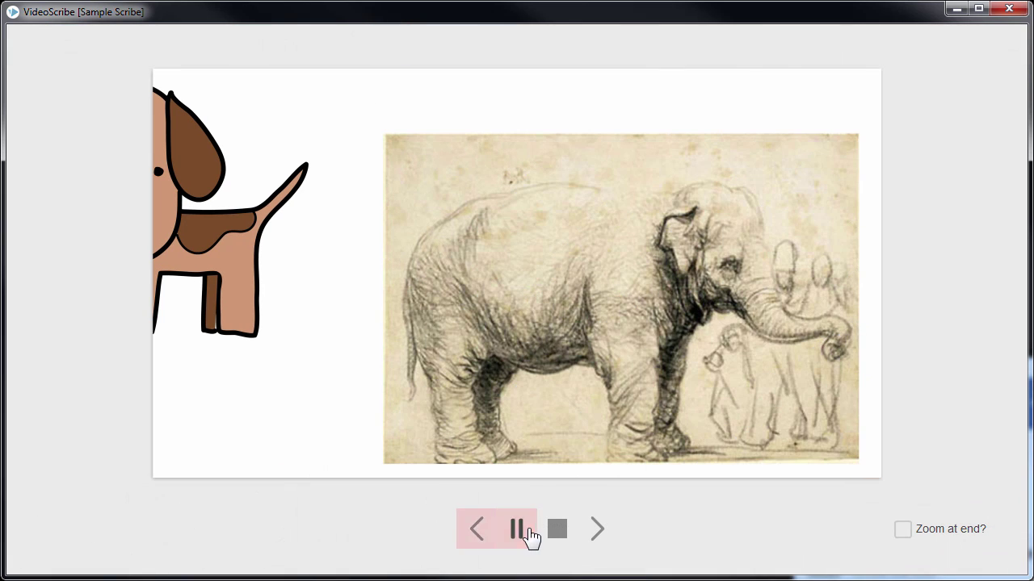
pyautogui.click(557, 530)
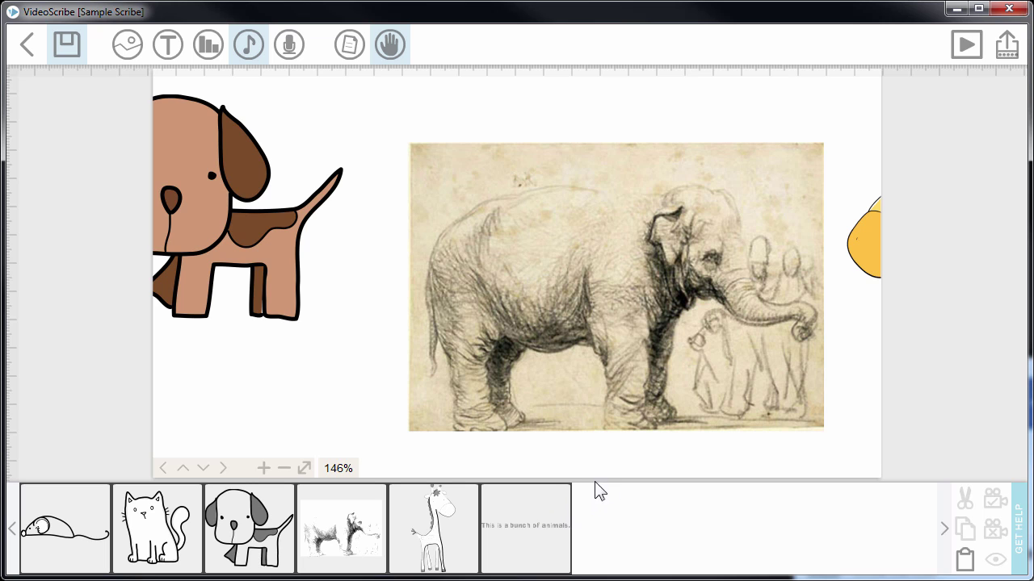
# Step: Paste a copy of the elephant sketch after the caption, tilt it, and move it right of the giraffe
pyautogui.scroll(-4, 368, 344)
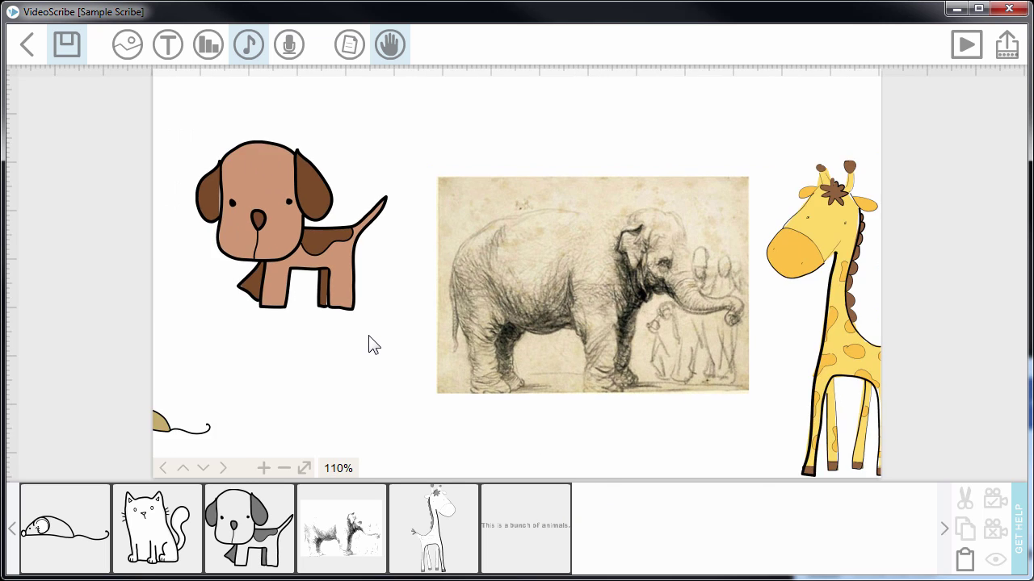
pyautogui.moveTo(759, 433); pyautogui.dragTo(522, 364)
pyautogui.click(368, 228)
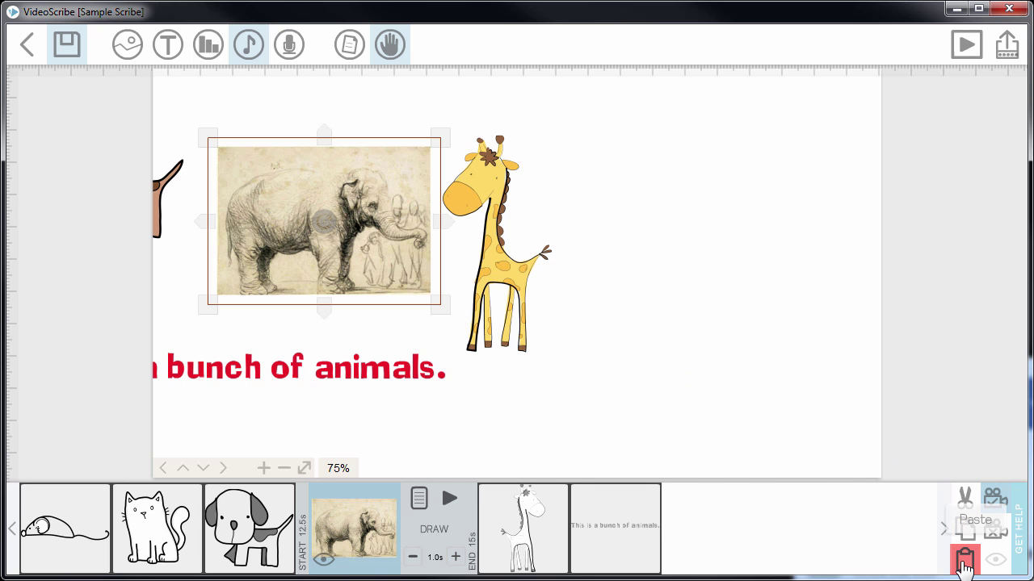
pyautogui.click(611, 547)
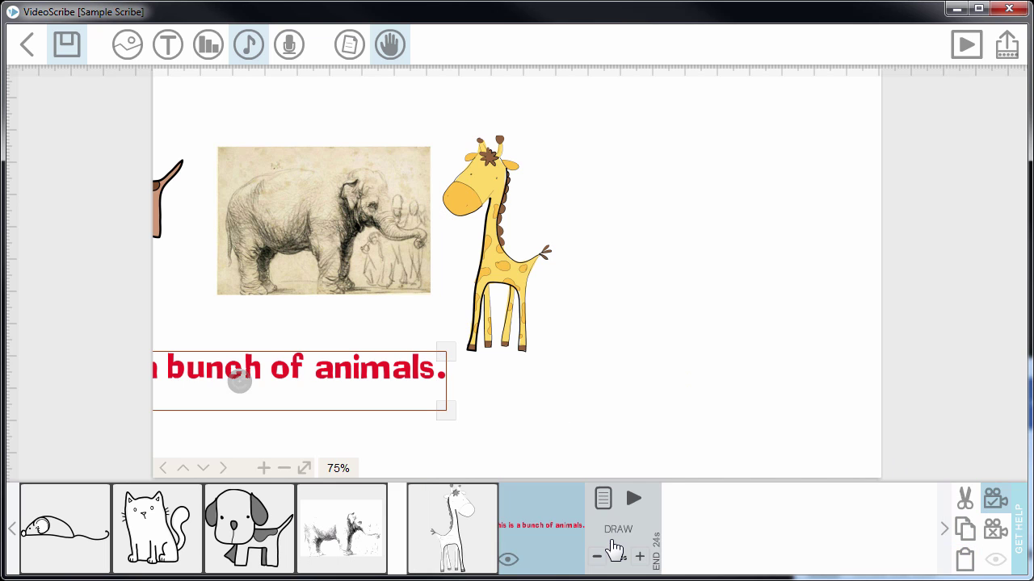
pyautogui.click(964, 559)
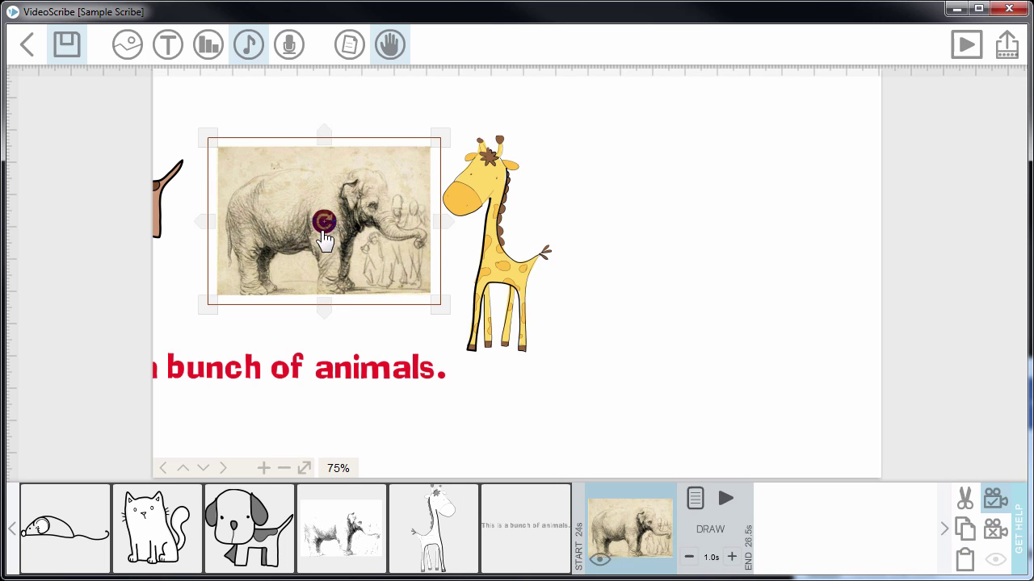
pyautogui.moveTo(324, 220); pyautogui.dragTo(410, 269)
pyautogui.moveTo(393, 224); pyautogui.dragTo(767, 230)
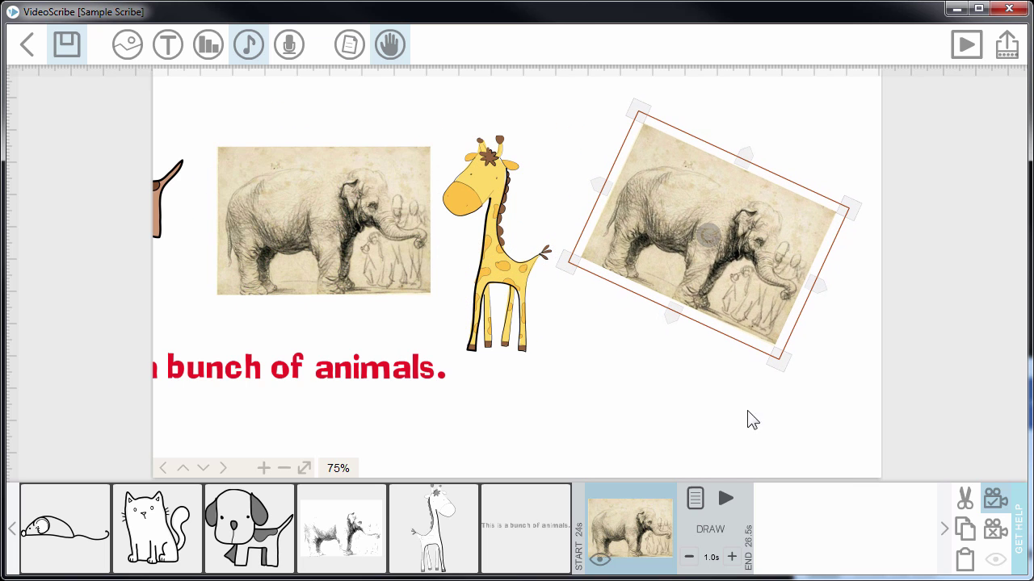
# Step: Change the elephant copy's rotation from 25° to 0° in Image Properties
pyautogui.click(695, 499)
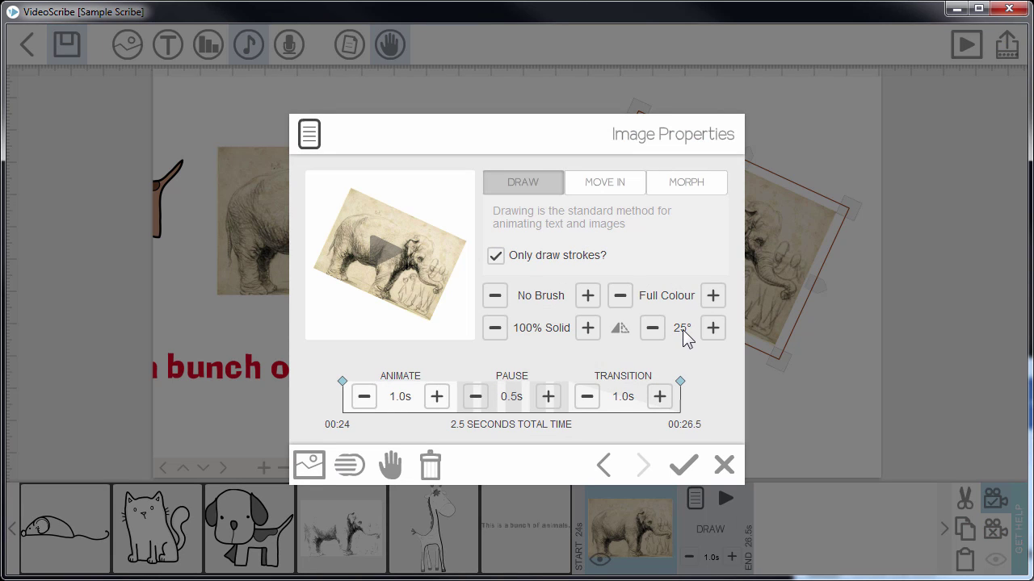
pyautogui.click(682, 328)
pyautogui.write('0')
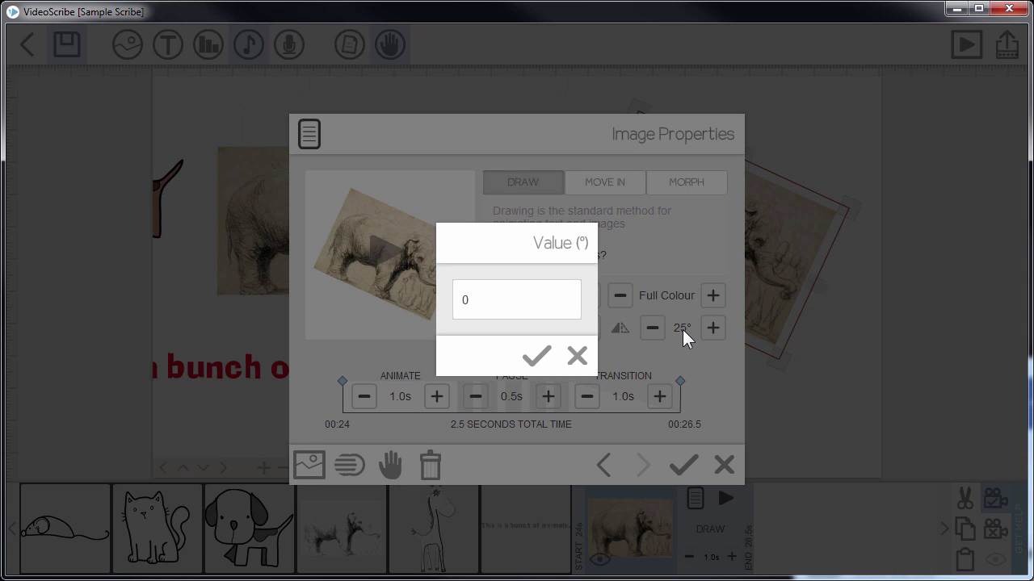
pyautogui.press('Return')
pyautogui.click(692, 467)
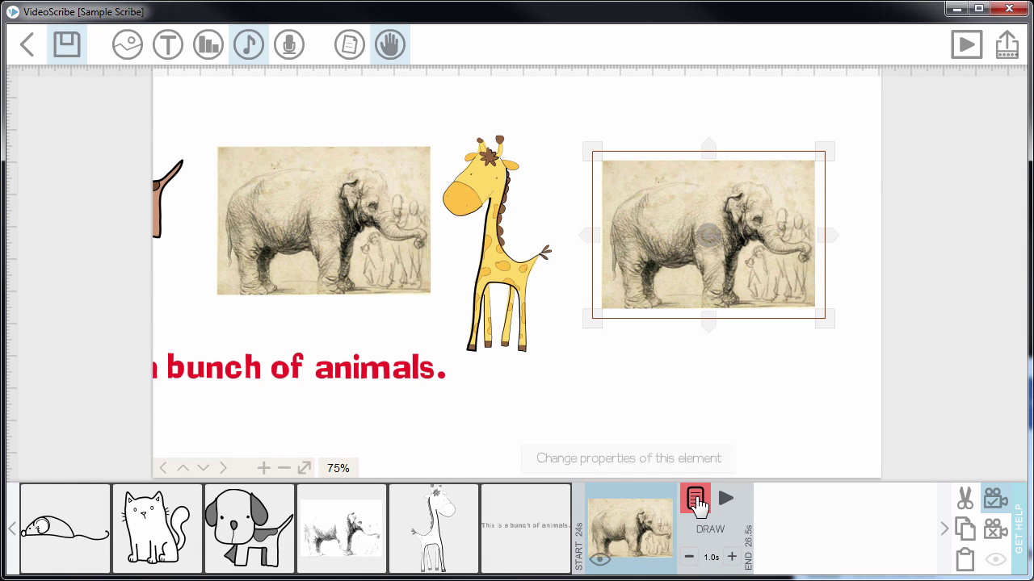
# Step: Give the elephant copy a Move In animation entering from the top, and preview it
pyautogui.click(695, 499)
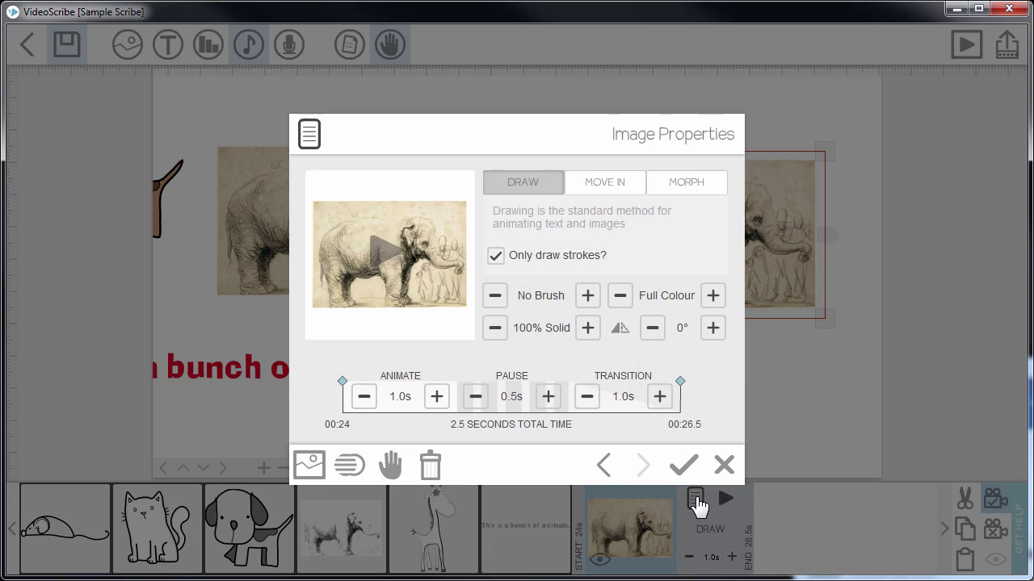
pyautogui.click(604, 192)
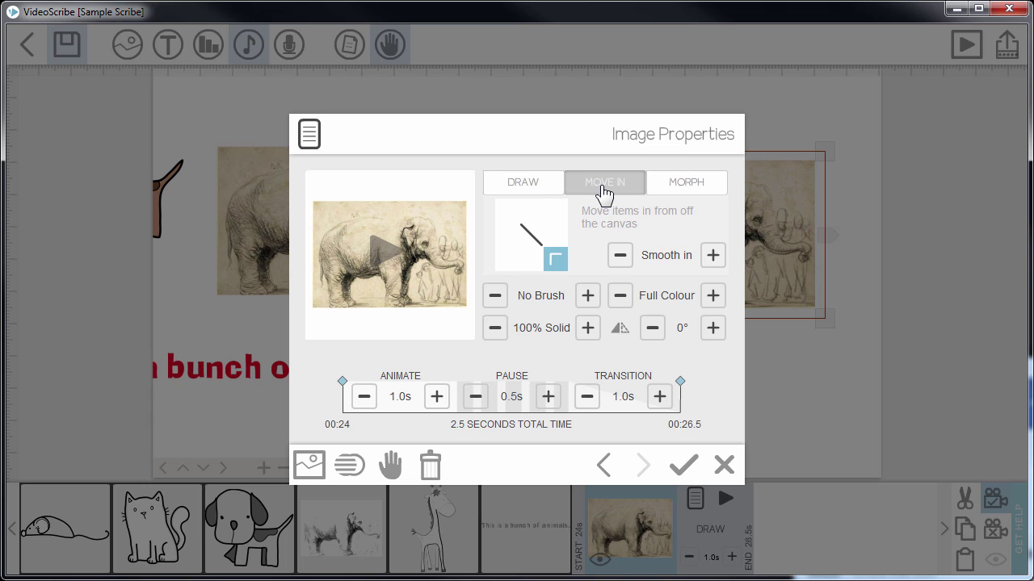
pyautogui.click(554, 213)
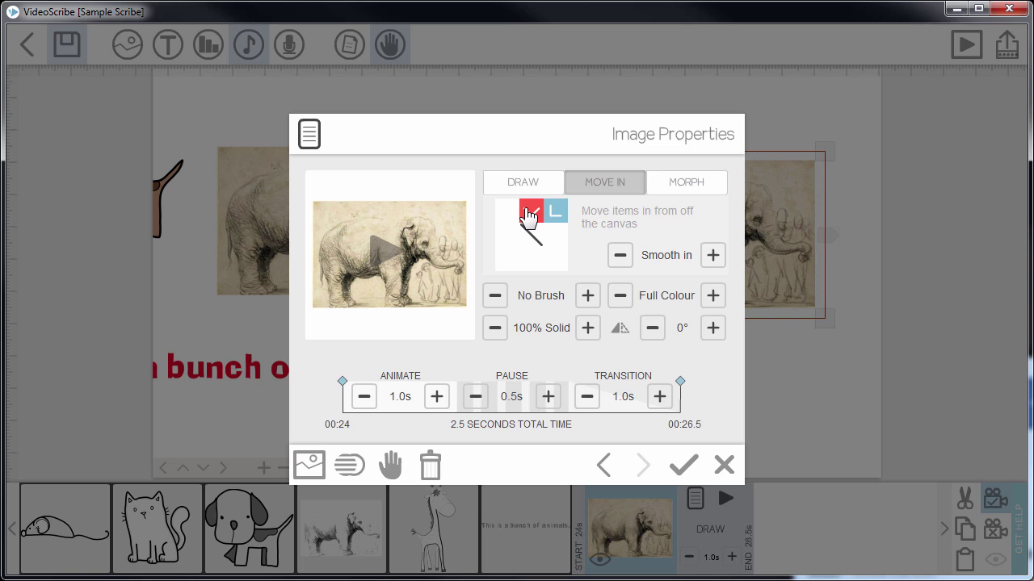
pyautogui.click(530, 213)
pyautogui.click(389, 259)
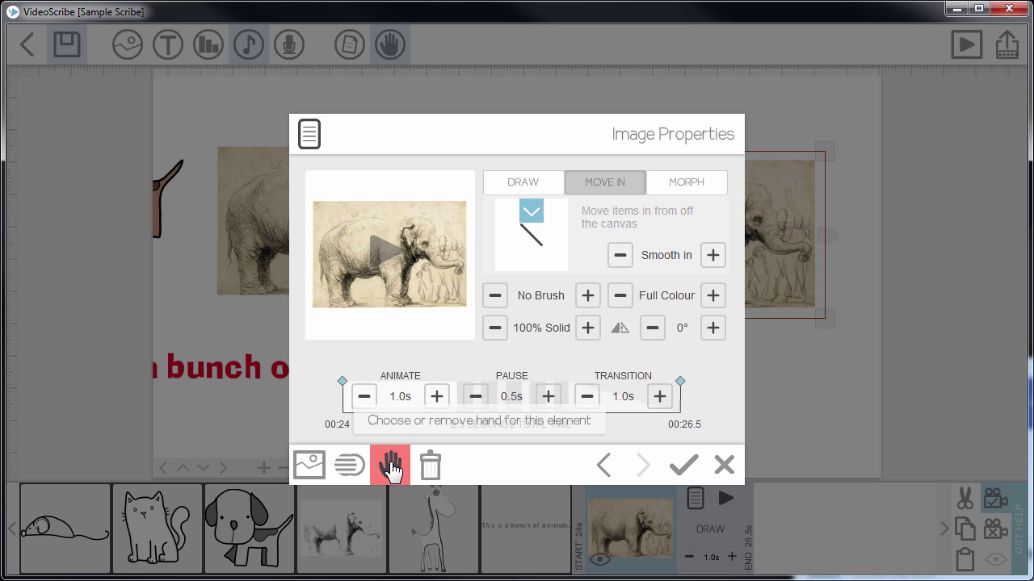
# Step: Pick the pointing-finger hand from the top-level hand sets for the right elephant
pyautogui.click(391, 467)
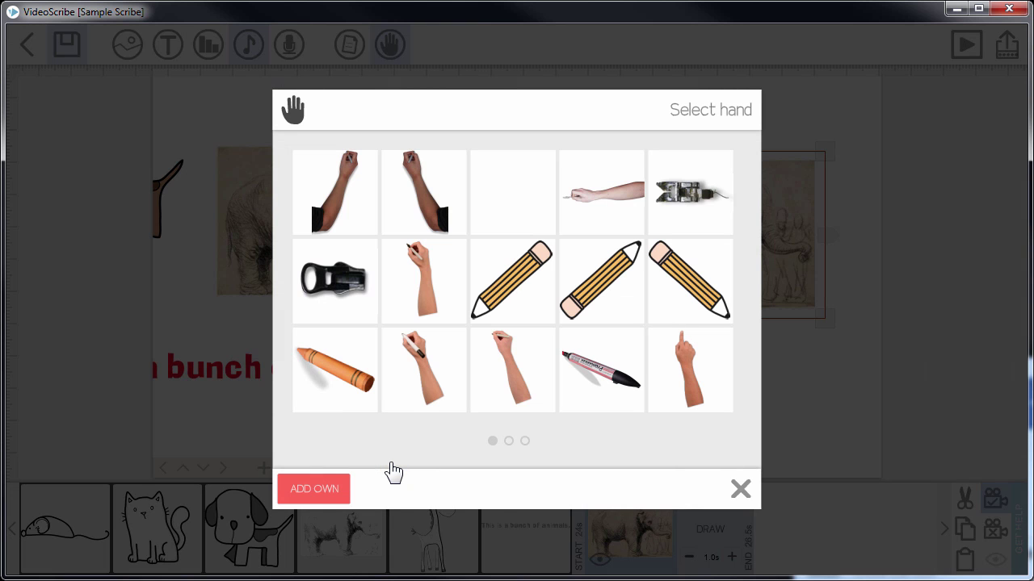
pyautogui.click(509, 441)
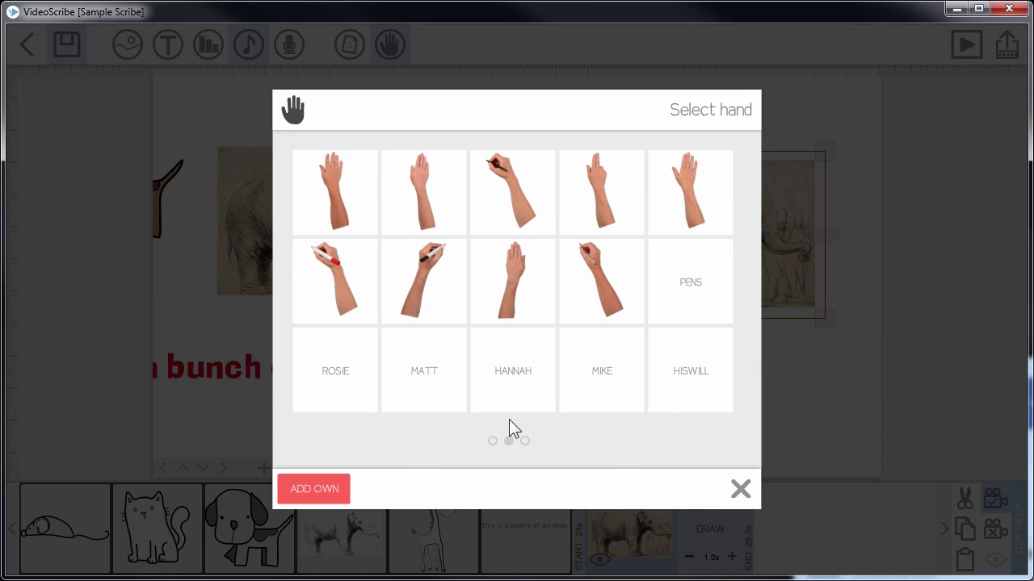
pyautogui.click(519, 389)
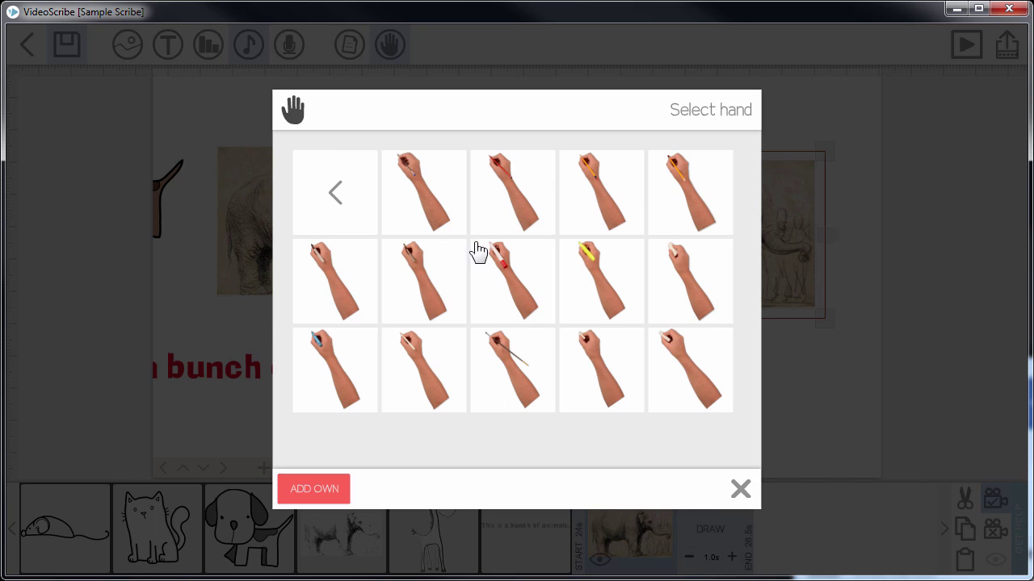
pyautogui.click(335, 194)
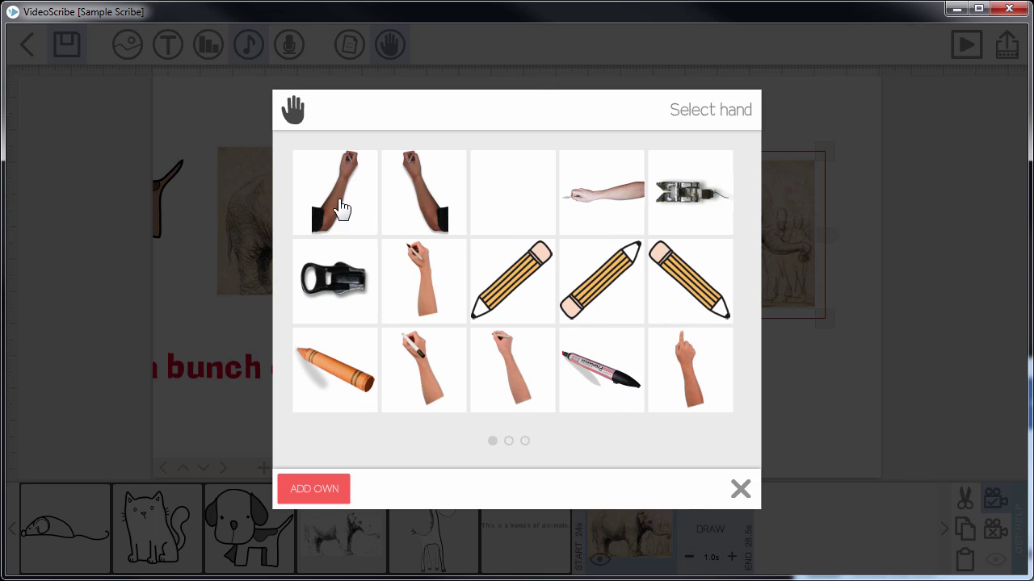
pyautogui.click(690, 372)
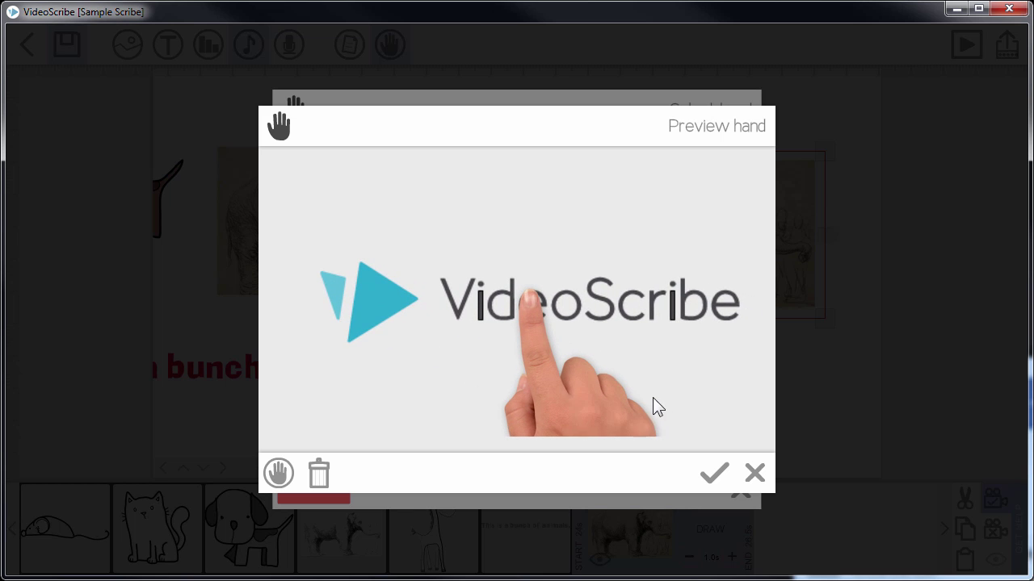
# Step: Accept the pointing-finger hand, apply the changes, and play the video from the elephant
pyautogui.click(717, 476)
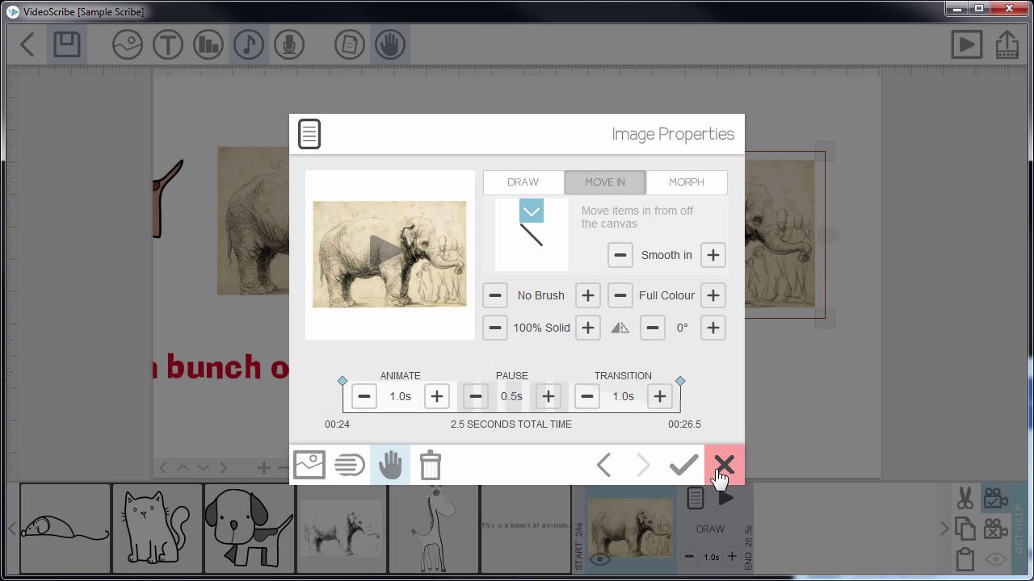
pyautogui.click(390, 254)
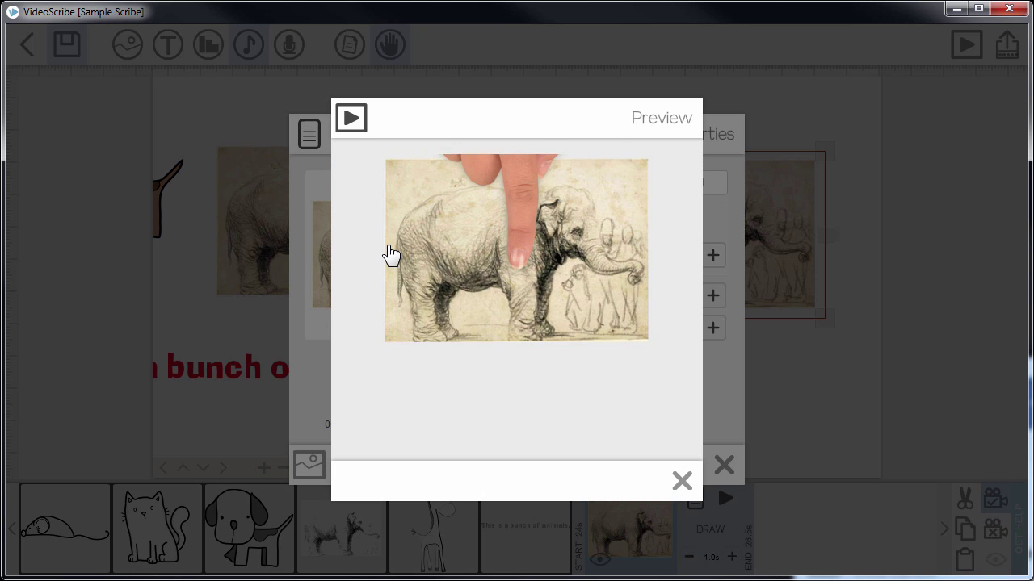
pyautogui.click(683, 483)
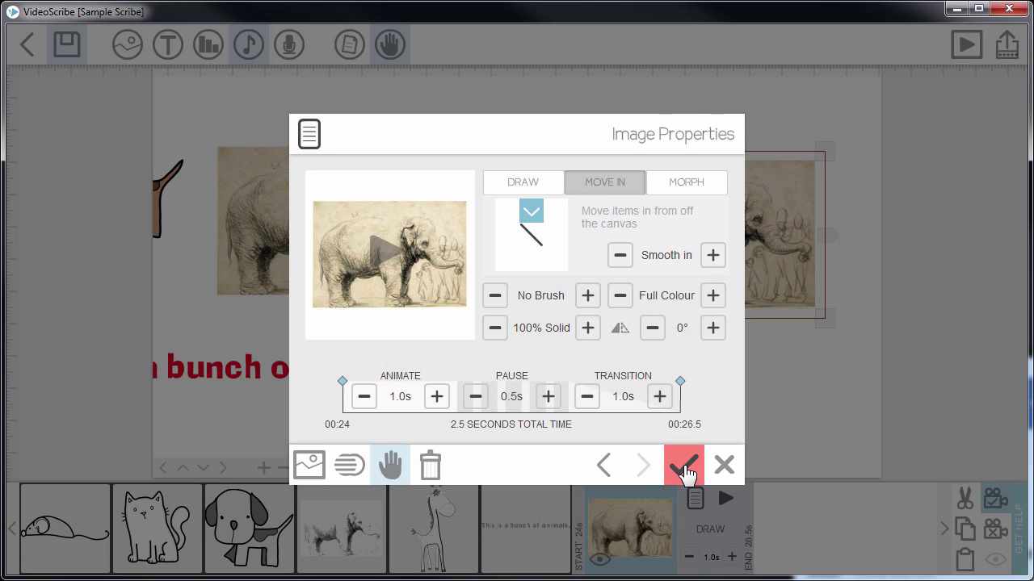
pyautogui.click(684, 472)
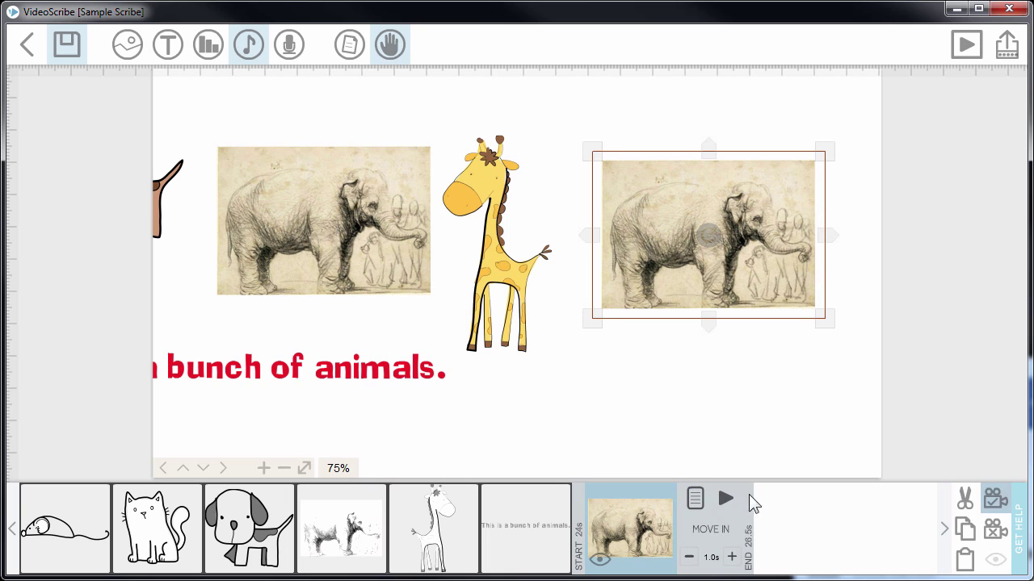
pyautogui.click(728, 500)
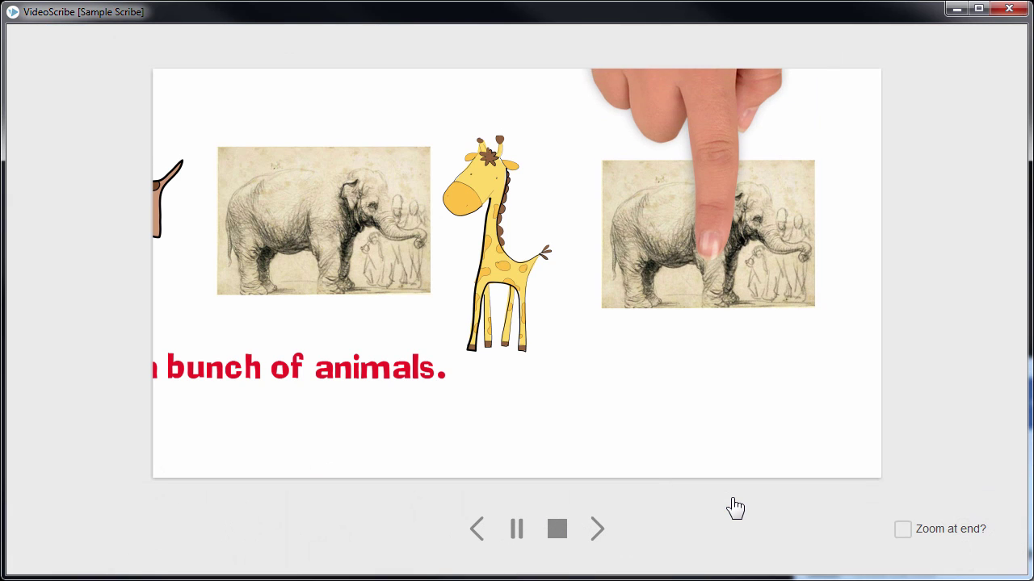
pyautogui.click(561, 529)
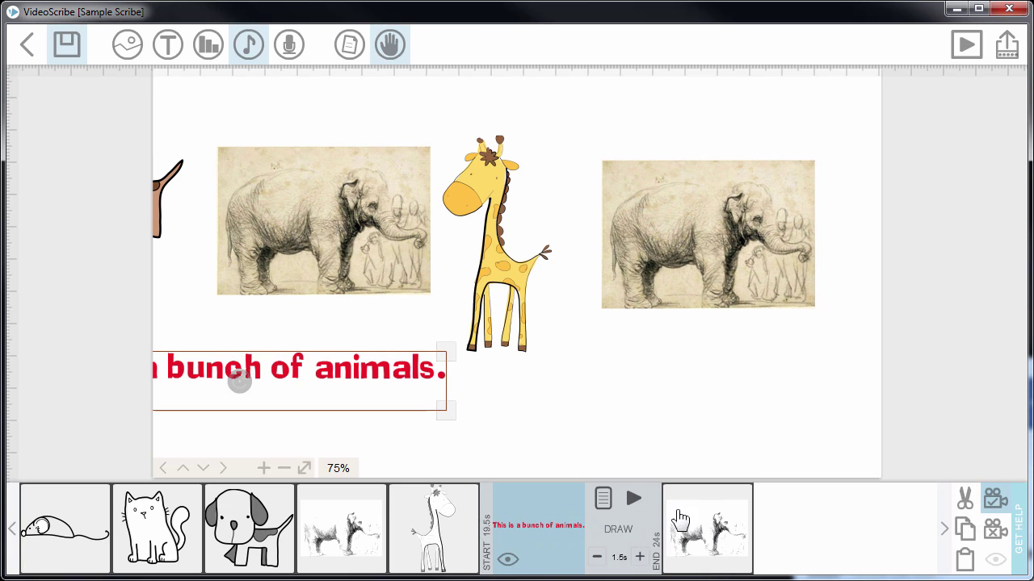
# Step: Lengthen the right elephant's pause to 1.5 seconds and its transition, then preview
pyautogui.click(714, 516)
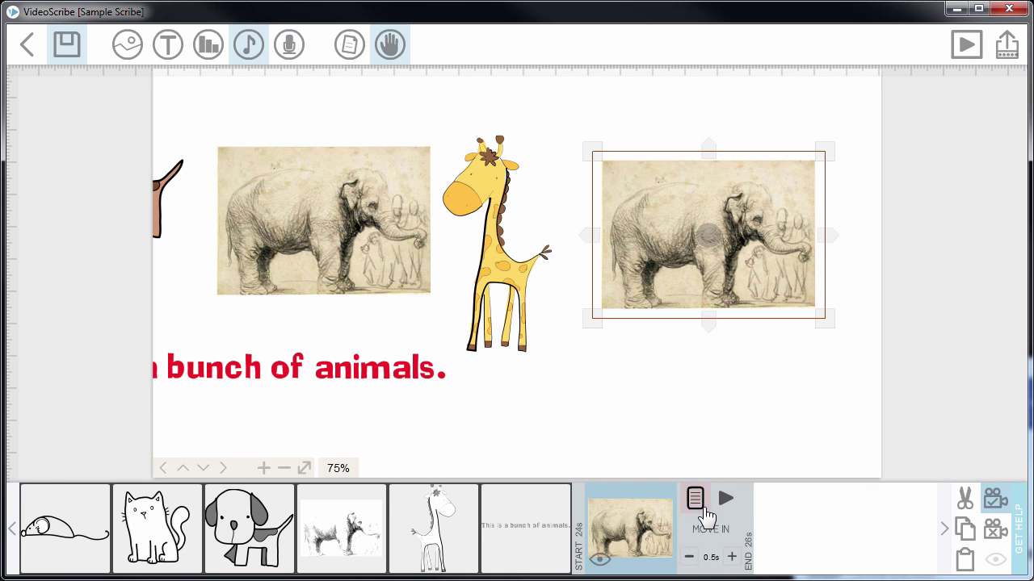
pyautogui.click(696, 498)
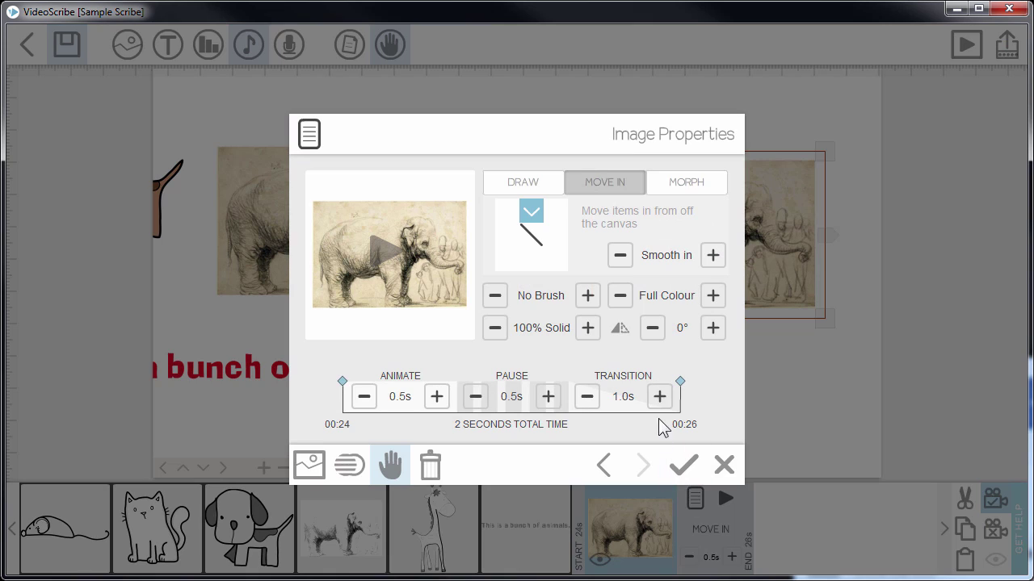
pyautogui.click(549, 397)
pyautogui.click(548, 396)
pyautogui.click(380, 260)
pyautogui.click(659, 396)
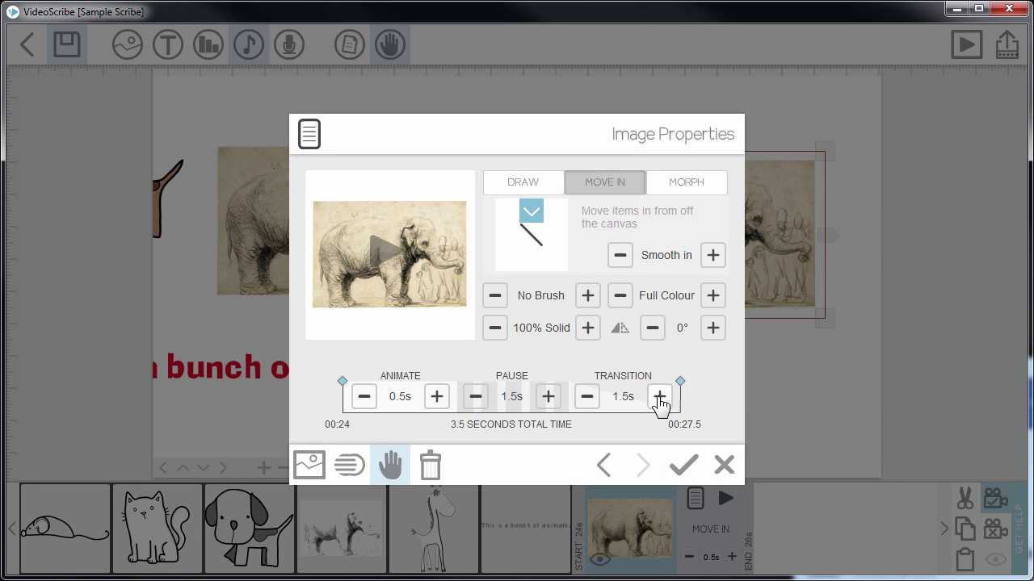
pyautogui.click(659, 397)
pyautogui.click(659, 396)
pyautogui.click(659, 397)
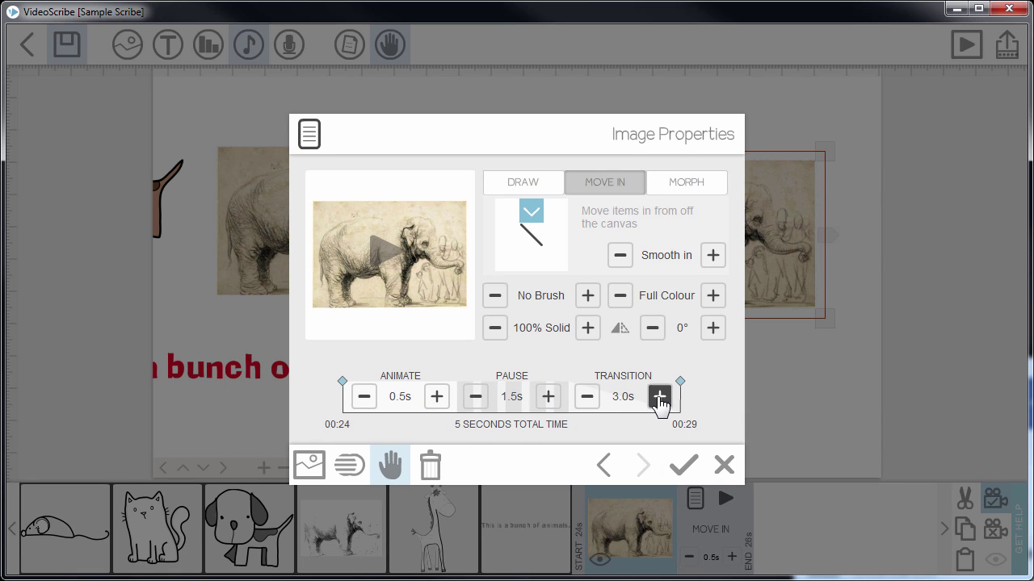
pyautogui.click(395, 257)
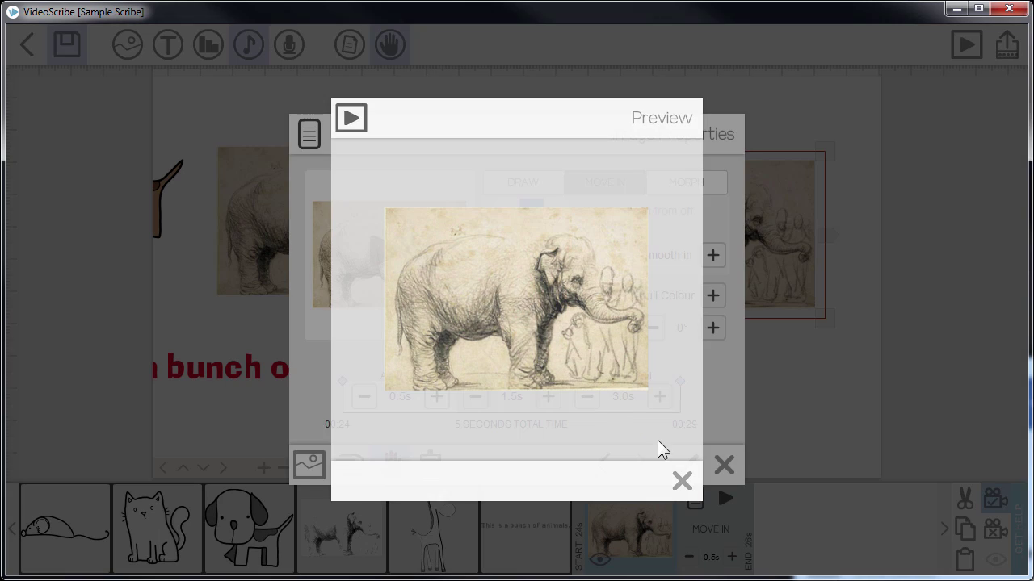
pyautogui.click(681, 482)
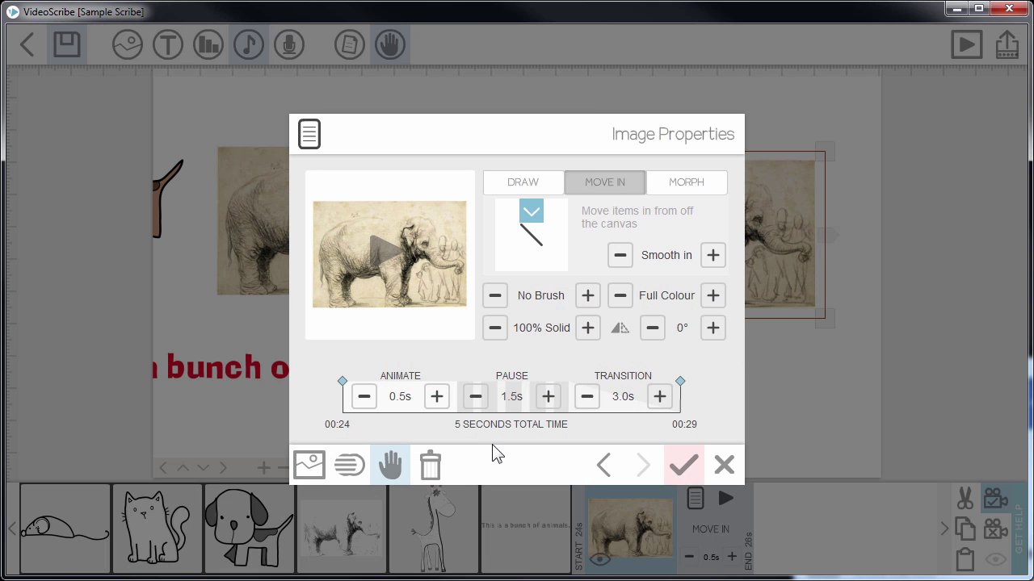
# Step: Set animate to 1.0s and transition to 2.0s, preview again, and apply the timings
pyautogui.click(437, 397)
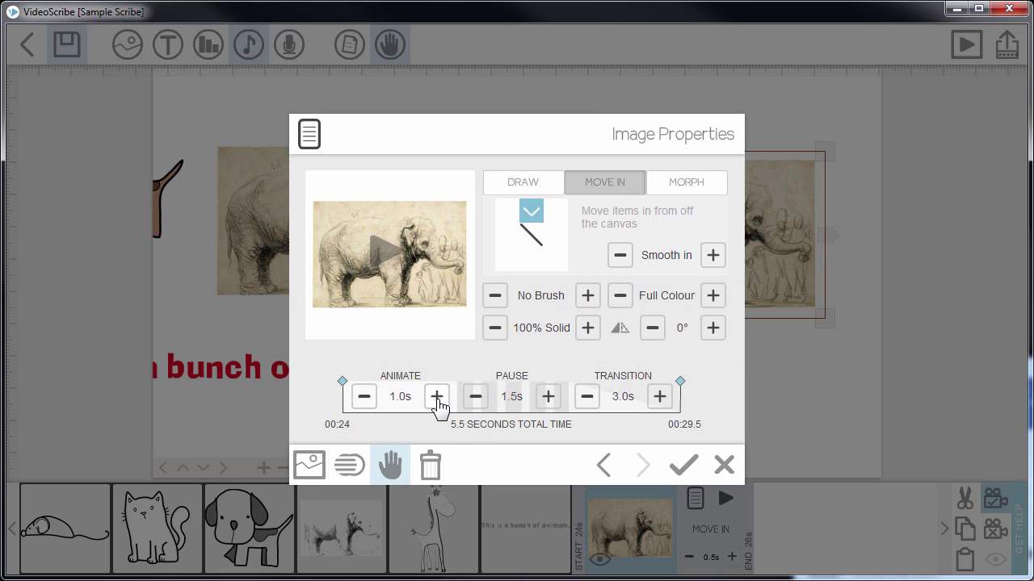
pyautogui.click(587, 397)
pyautogui.click(390, 264)
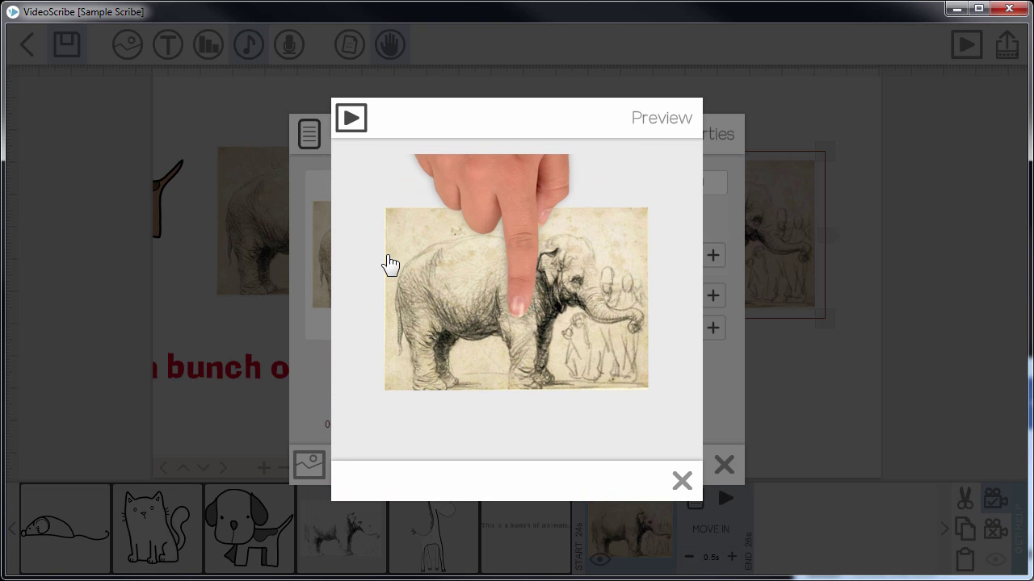
pyautogui.click(682, 482)
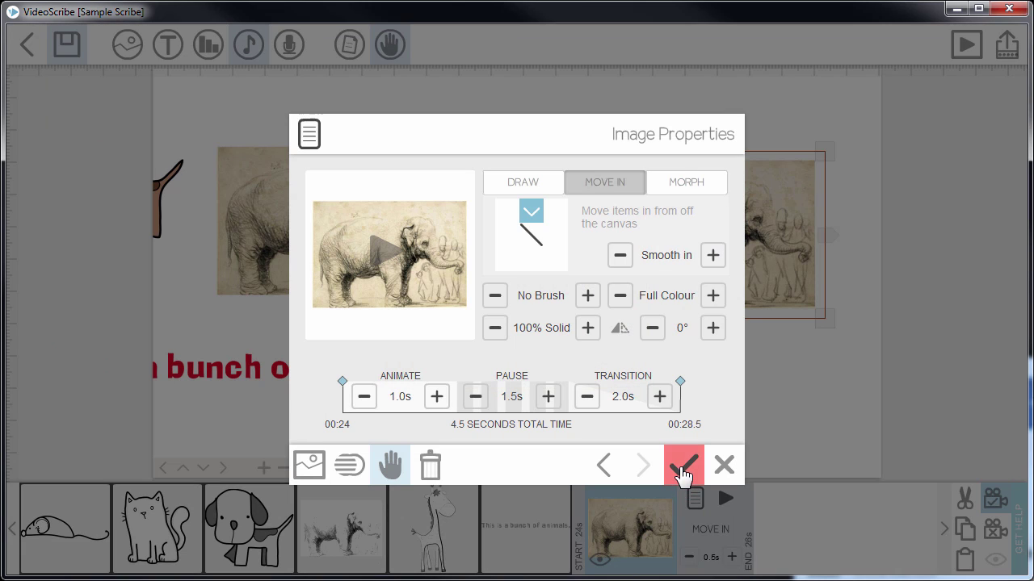
pyautogui.click(683, 474)
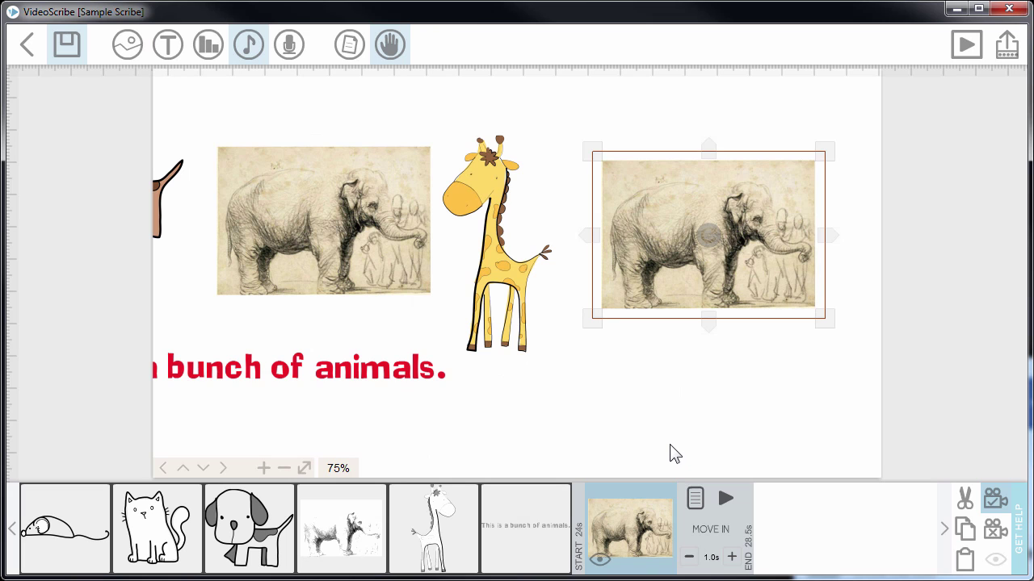
# Step: Paste a copy of the dog after the last elephant and move it below the sentence
pyautogui.click(601, 414)
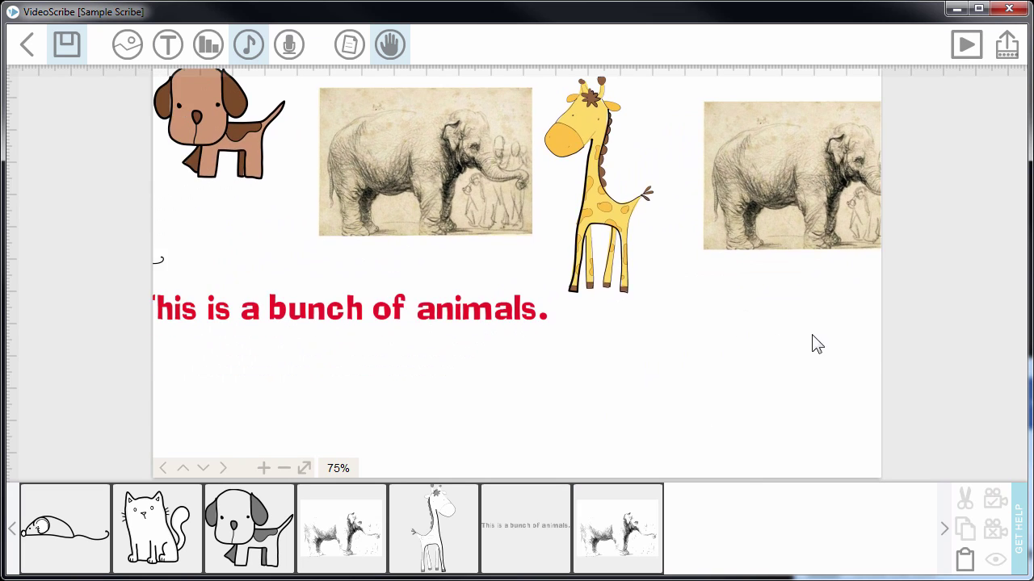
pyautogui.click(406, 134)
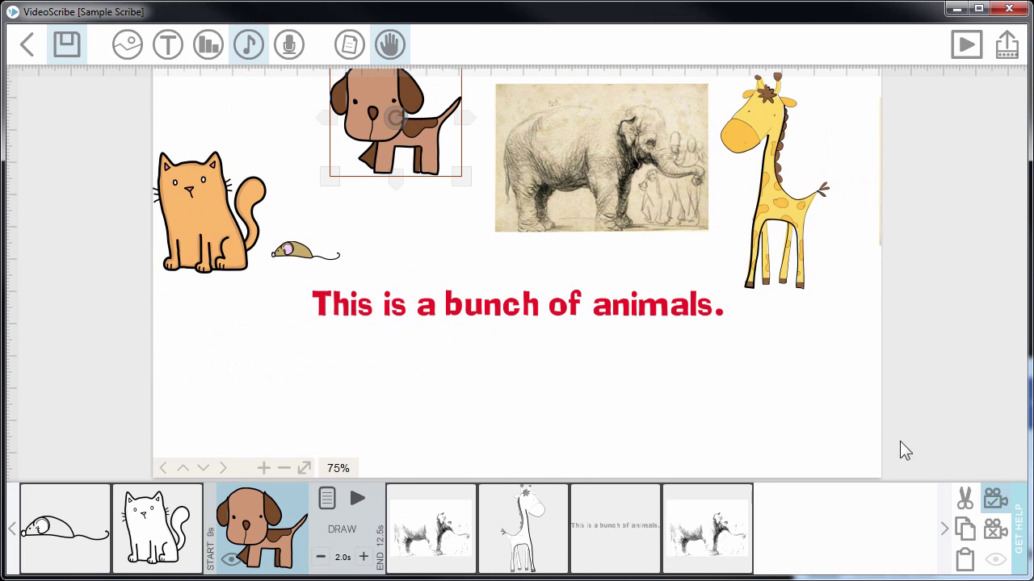
pyautogui.click(727, 529)
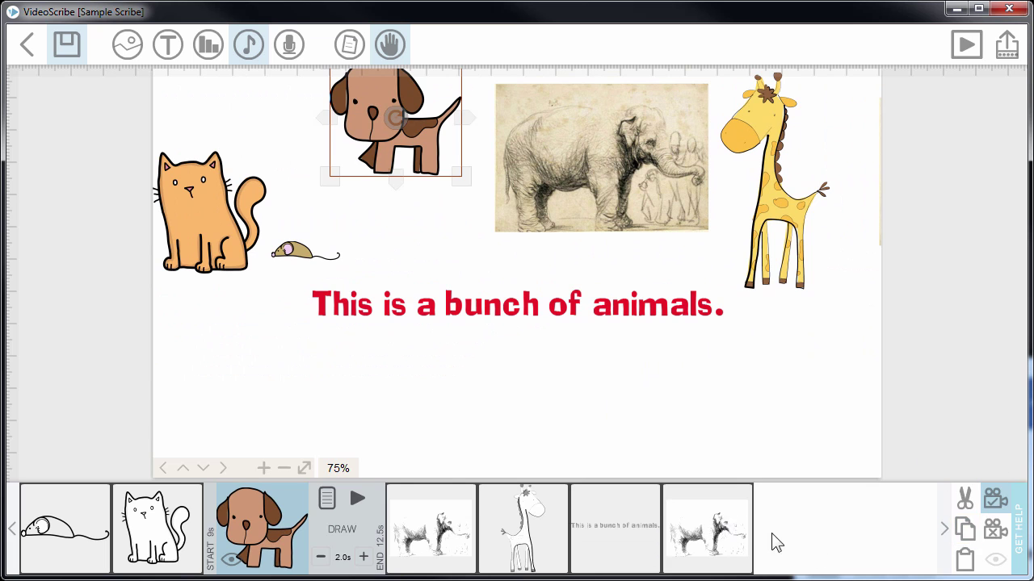
pyautogui.click(965, 559)
pyautogui.moveTo(443, 173); pyautogui.dragTo(722, 430)
# Step: Zoom in and set the camera to frame the dog copy
pyautogui.scroll(5, 760, 404)
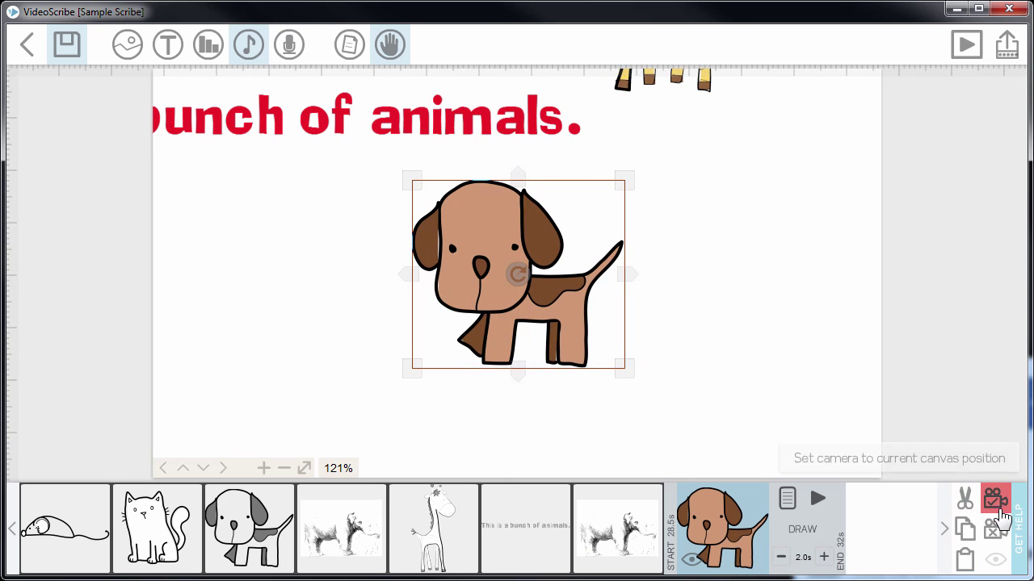
pyautogui.click(995, 509)
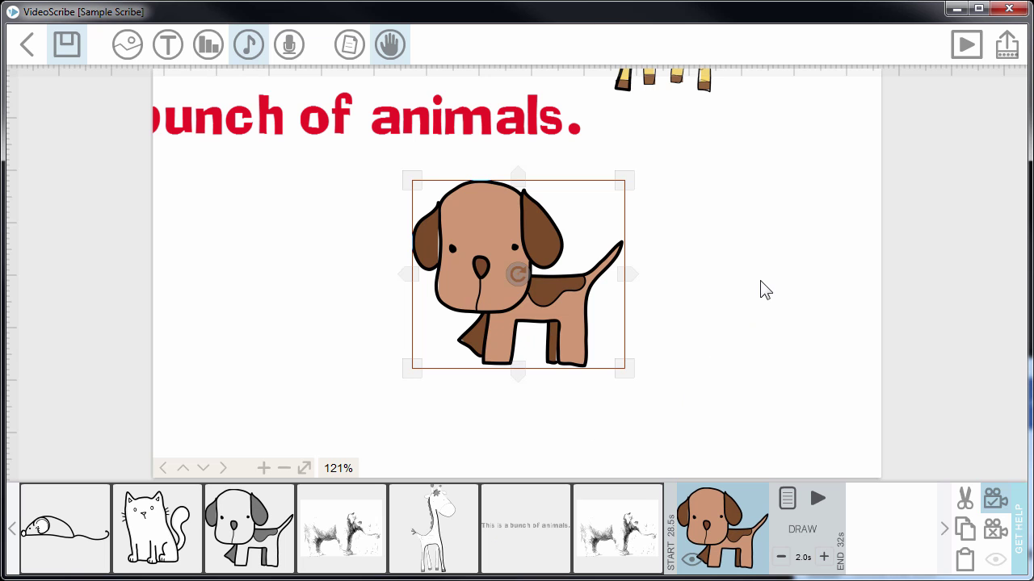
pyautogui.scroll(2, 765, 290)
pyautogui.scroll(-4, 764, 290)
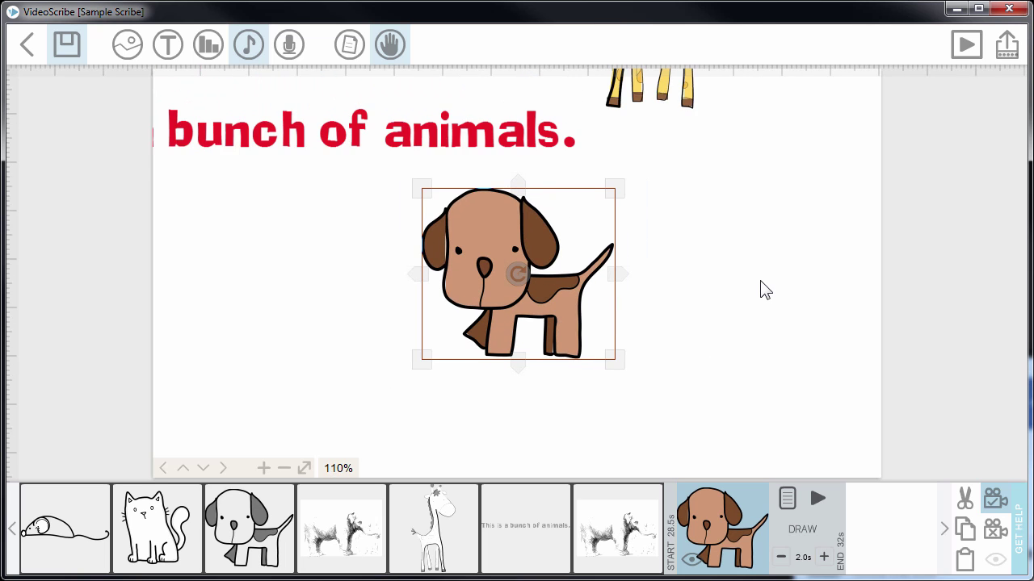
# Step: Make the dog copy morph in from the giraffe, apply it, and play from the dog
pyautogui.click(787, 498)
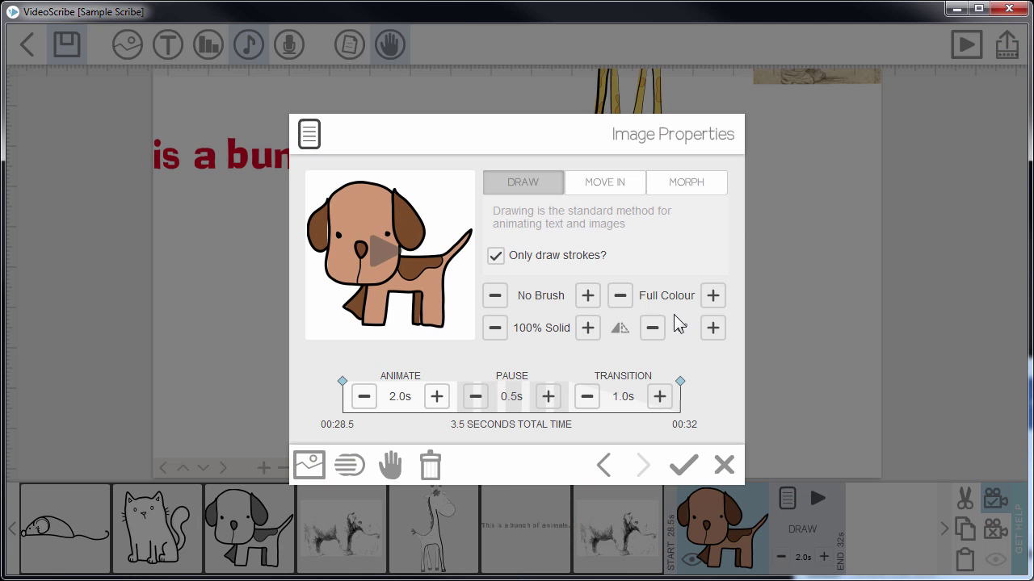
pyautogui.click(693, 191)
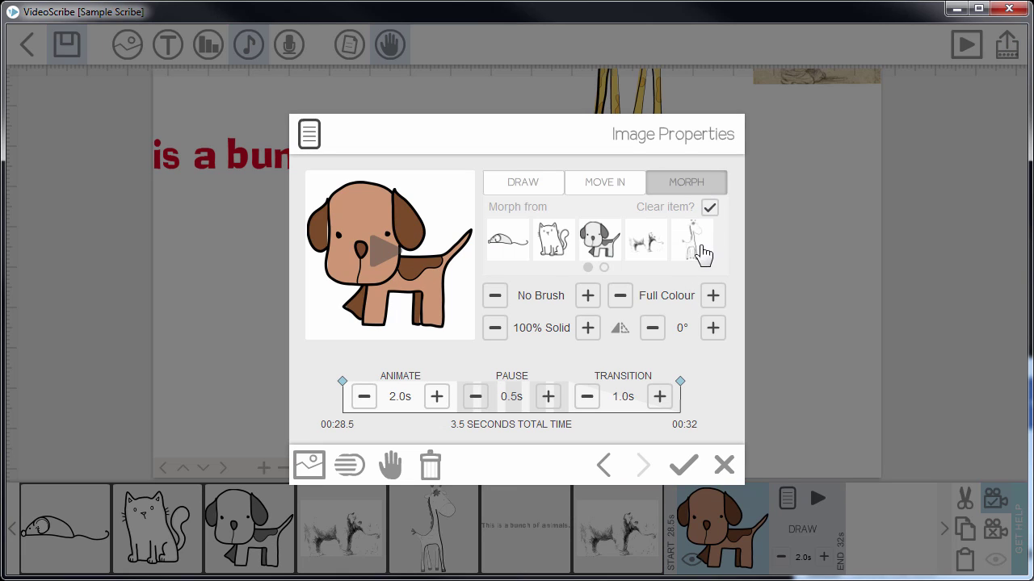
pyautogui.click(604, 269)
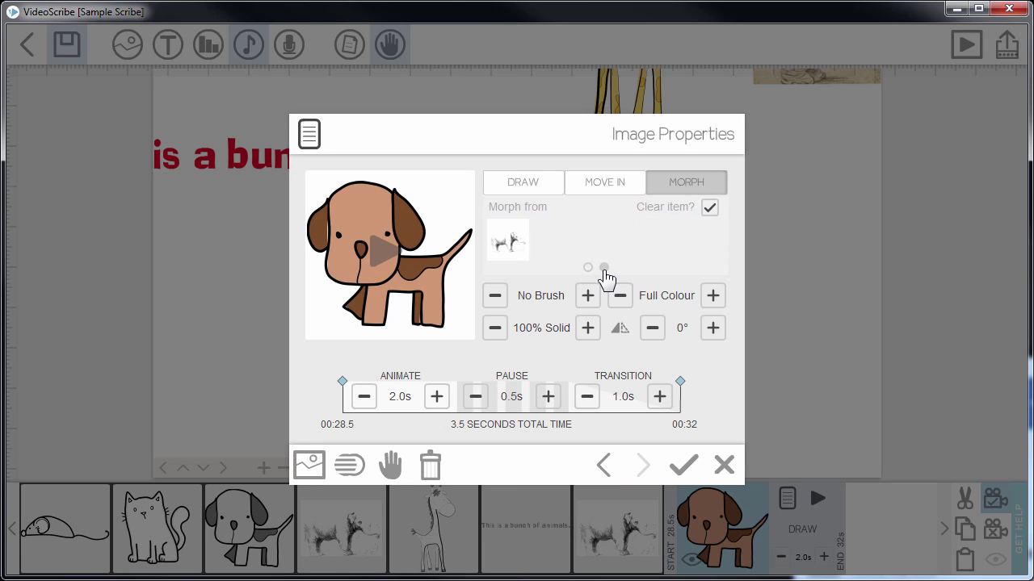
pyautogui.click(588, 267)
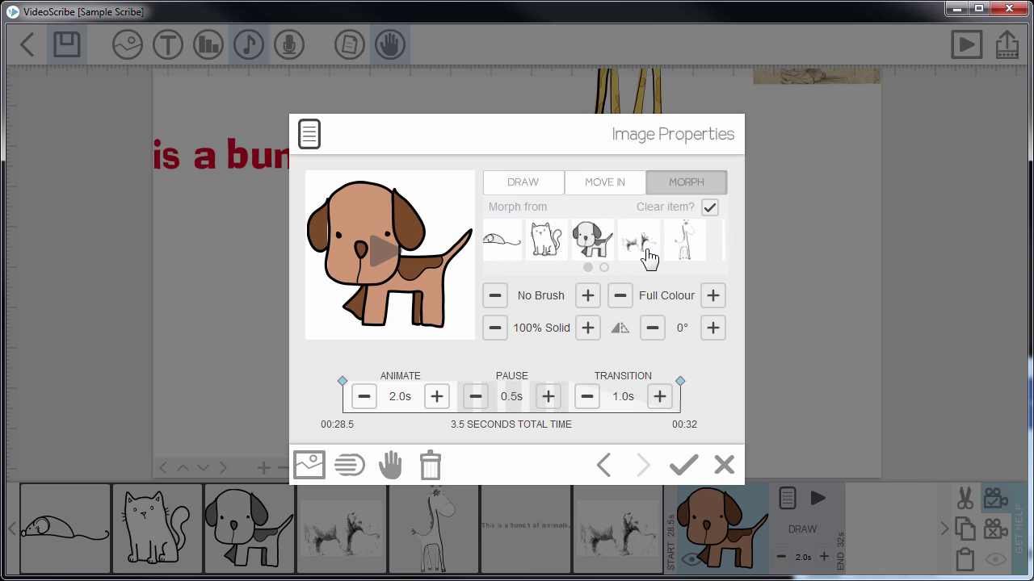
pyautogui.click(687, 251)
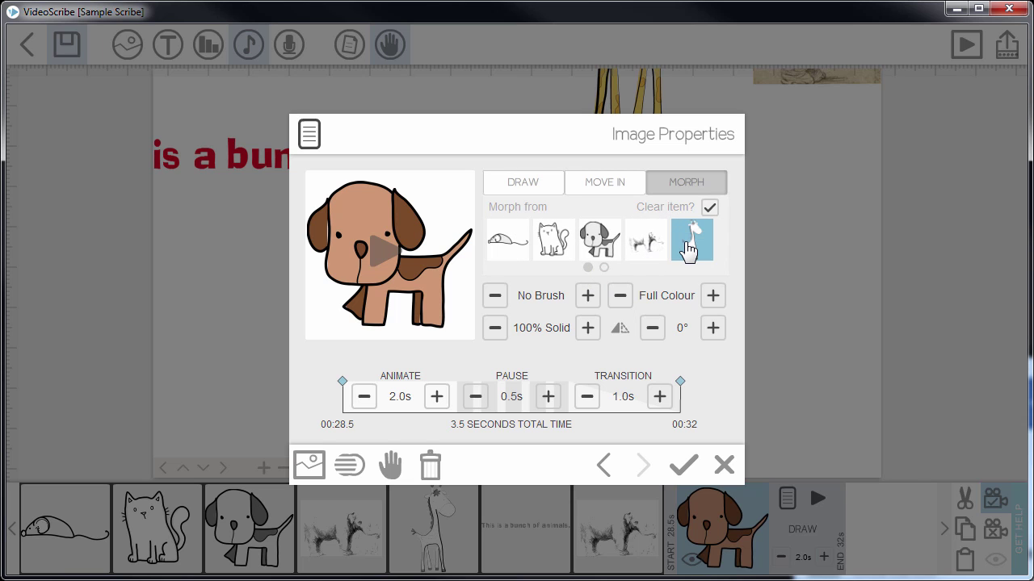
pyautogui.click(683, 465)
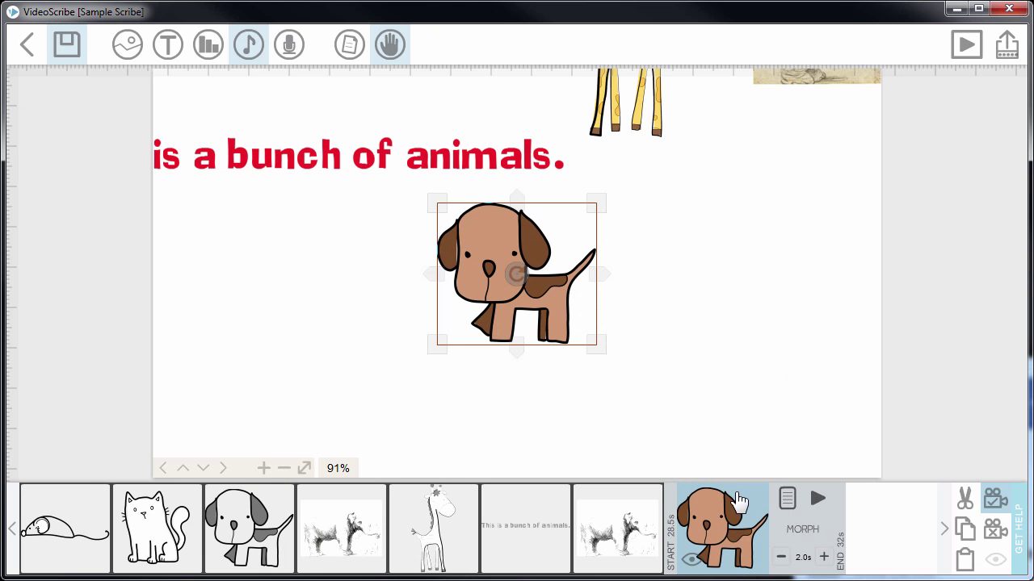
pyautogui.click(817, 499)
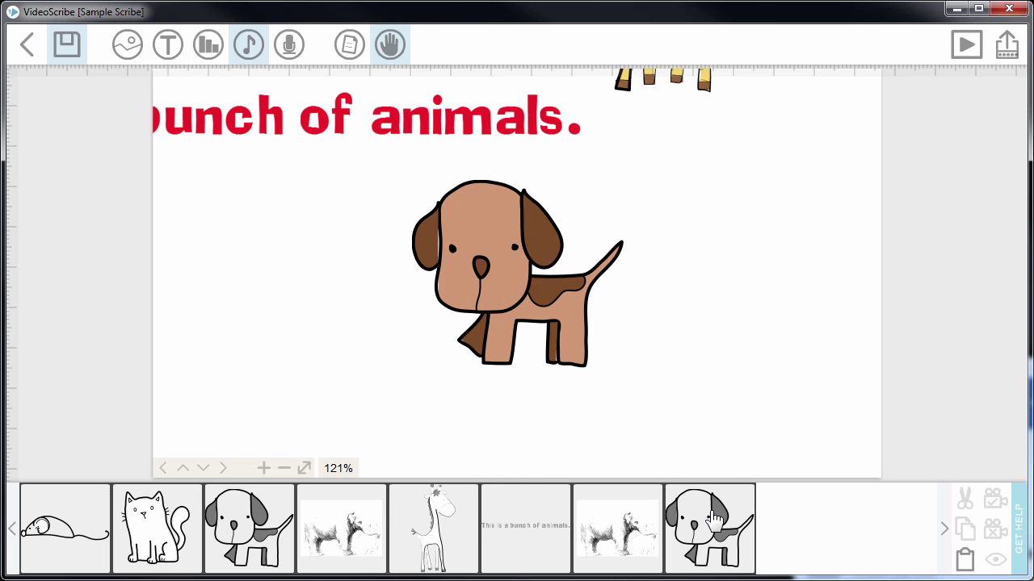
# Step: Select the last dog element and preview how it animates
pyautogui.click(715, 521)
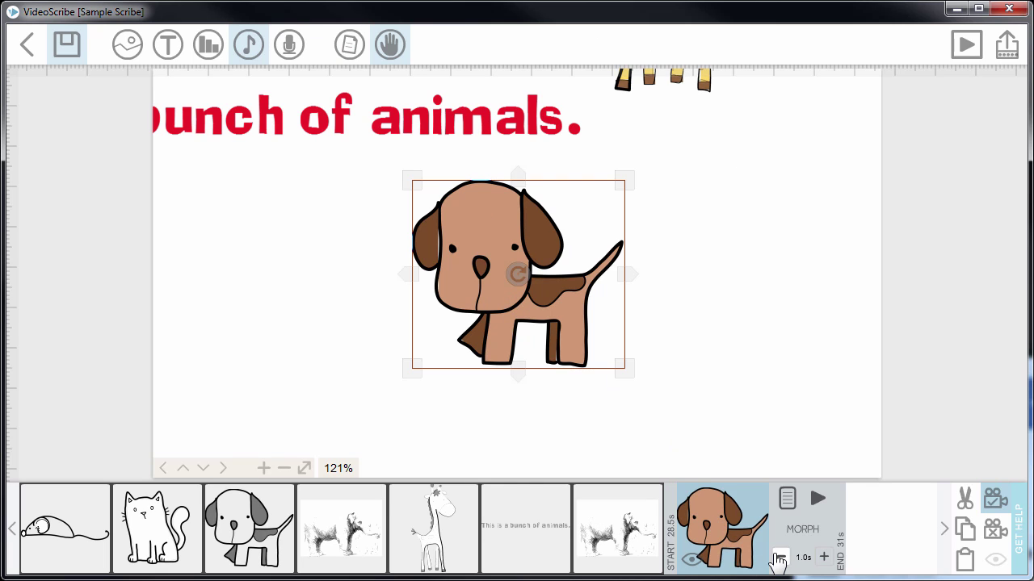
pyautogui.click(817, 501)
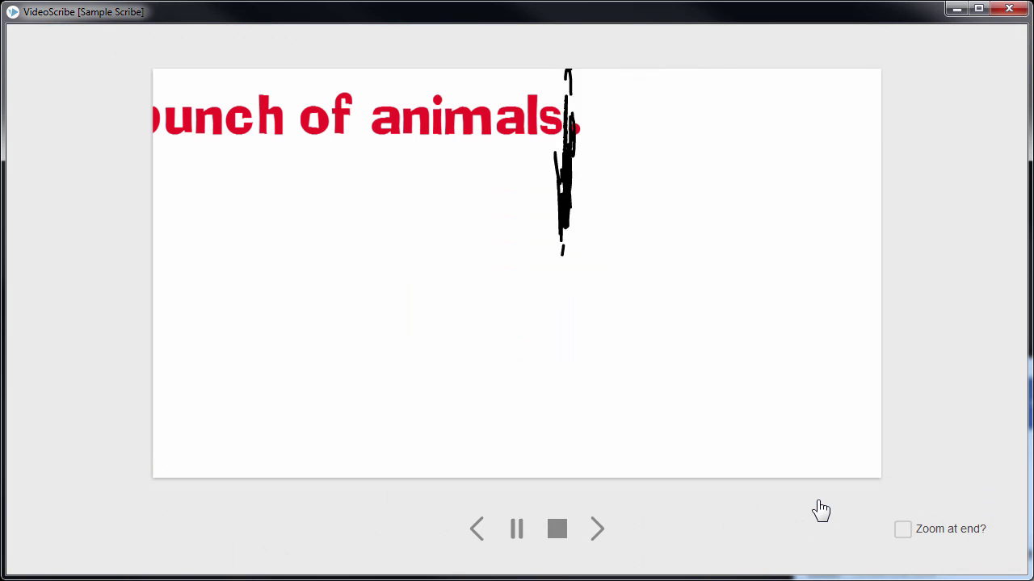
pyautogui.click(557, 530)
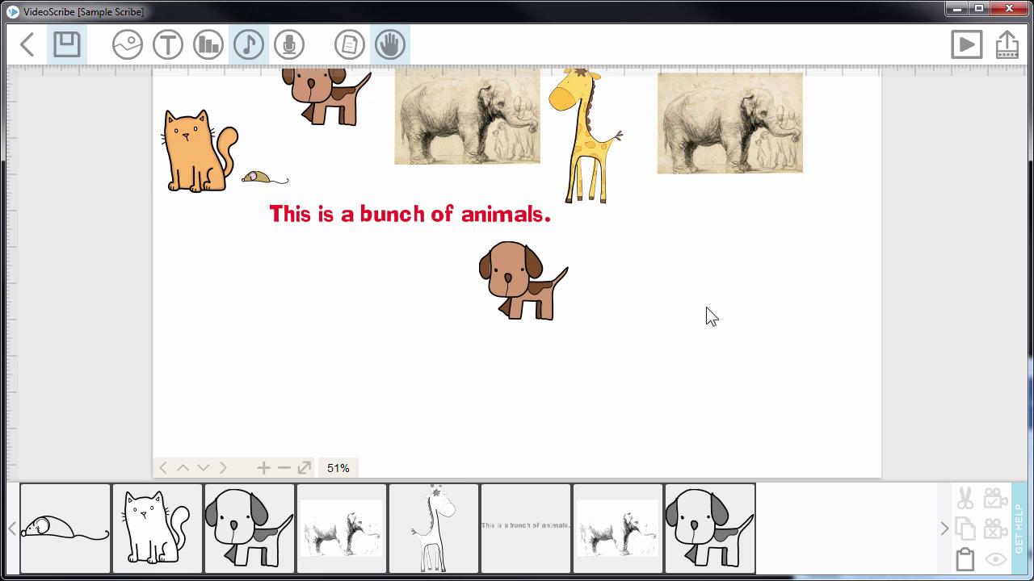
# Step: Switch the brown dog's animation from morph to Draw in Image Properties
pyautogui.scroll(5, 707, 315)
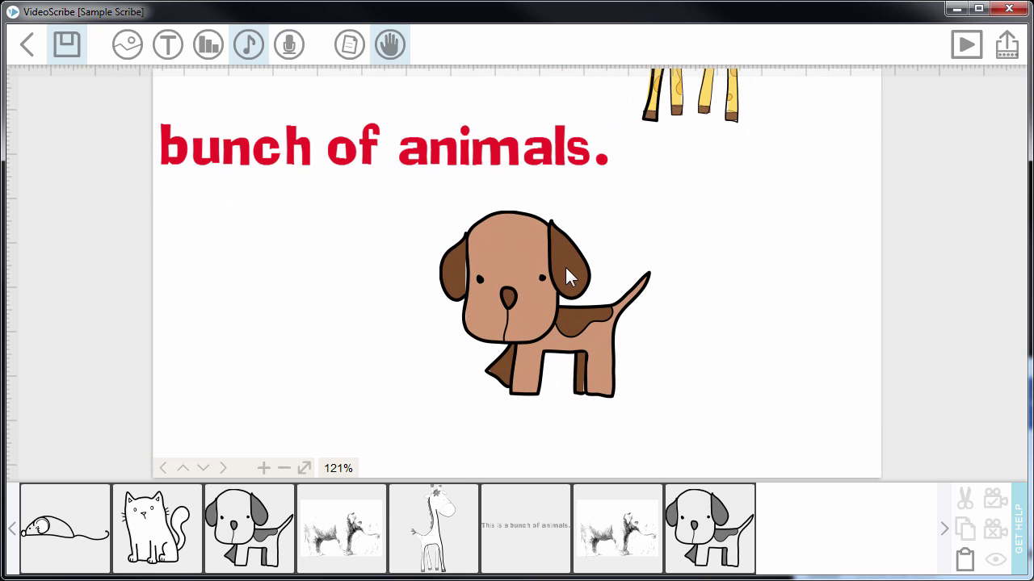
pyautogui.click(565, 269)
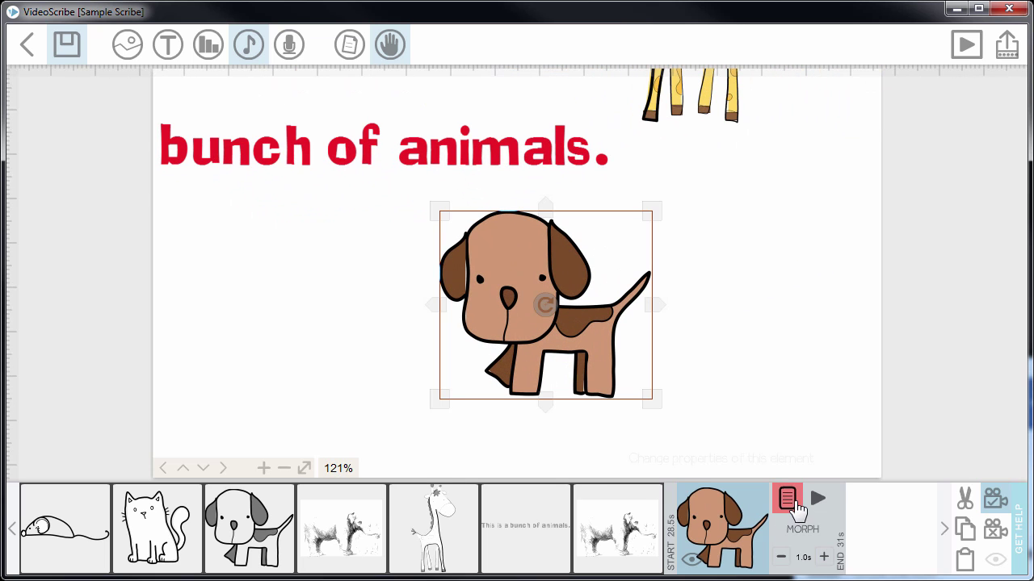
pyautogui.click(795, 503)
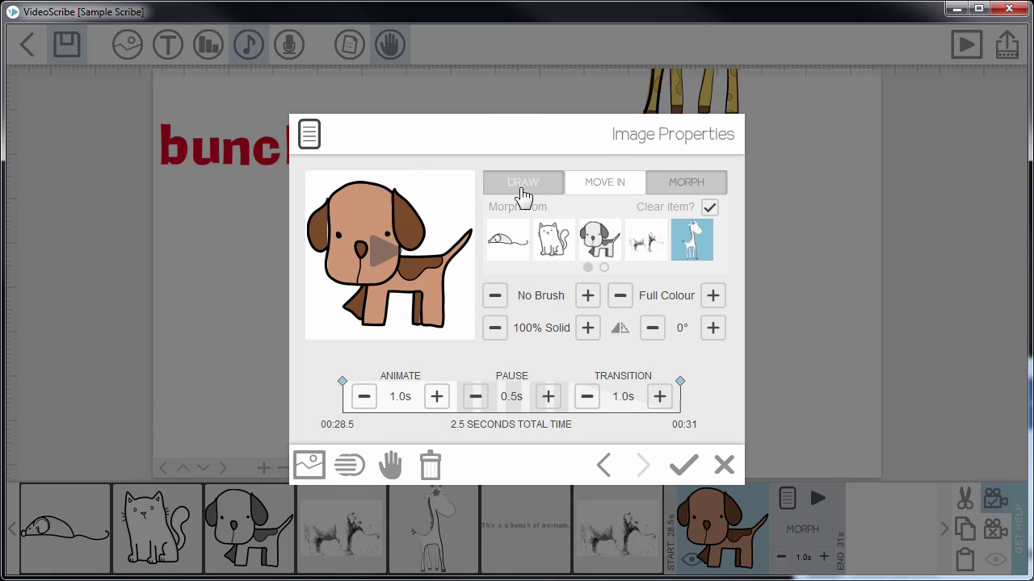
pyautogui.click(522, 194)
pyautogui.click(687, 469)
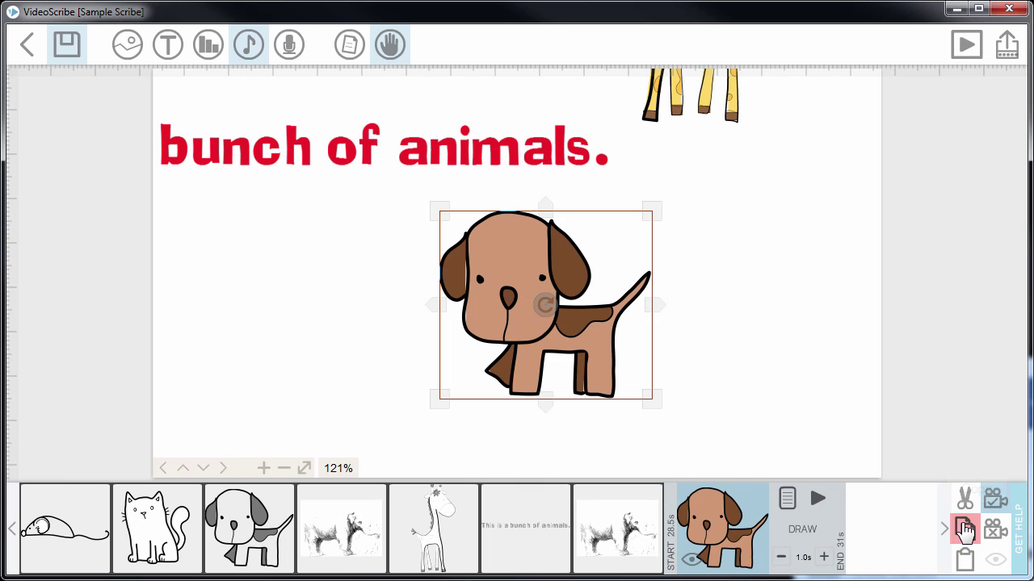
# Step: Paste a dog copy, rotate it 10°, and set it to morph from the grey cartoon dog
pyautogui.click(966, 558)
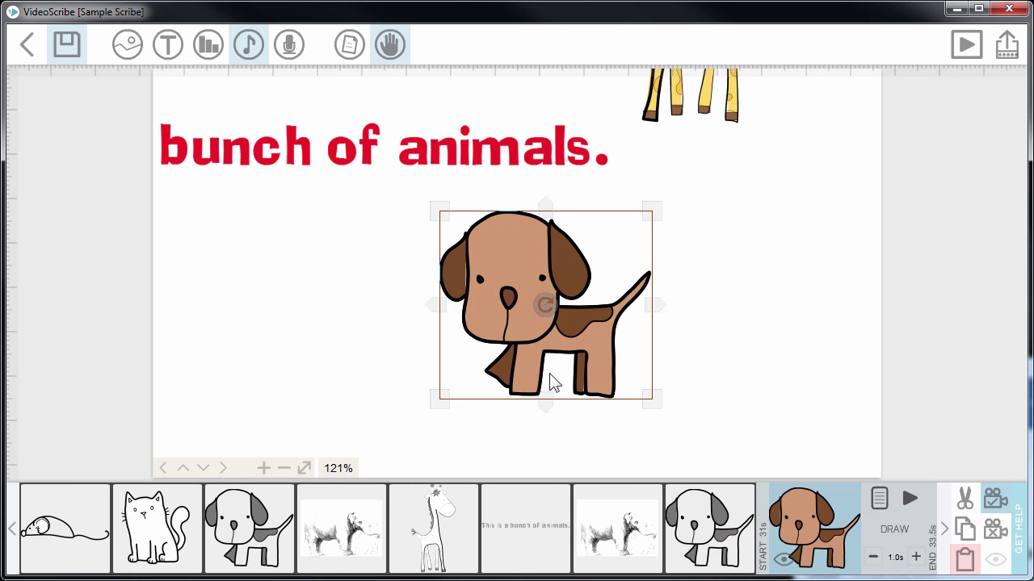
pyautogui.click(886, 497)
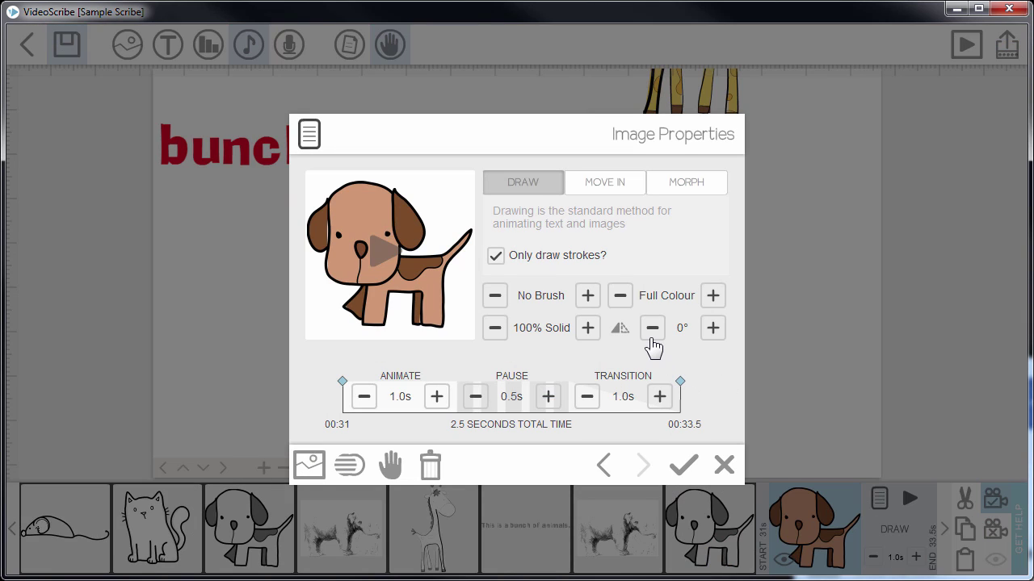
pyautogui.click(673, 335)
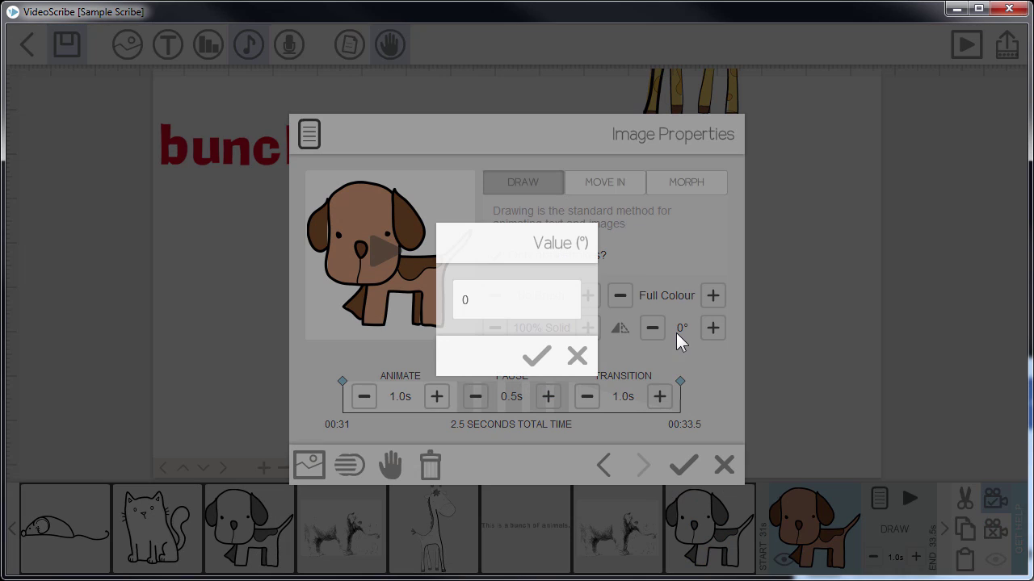
pyautogui.write('1')
pyautogui.press('Return')
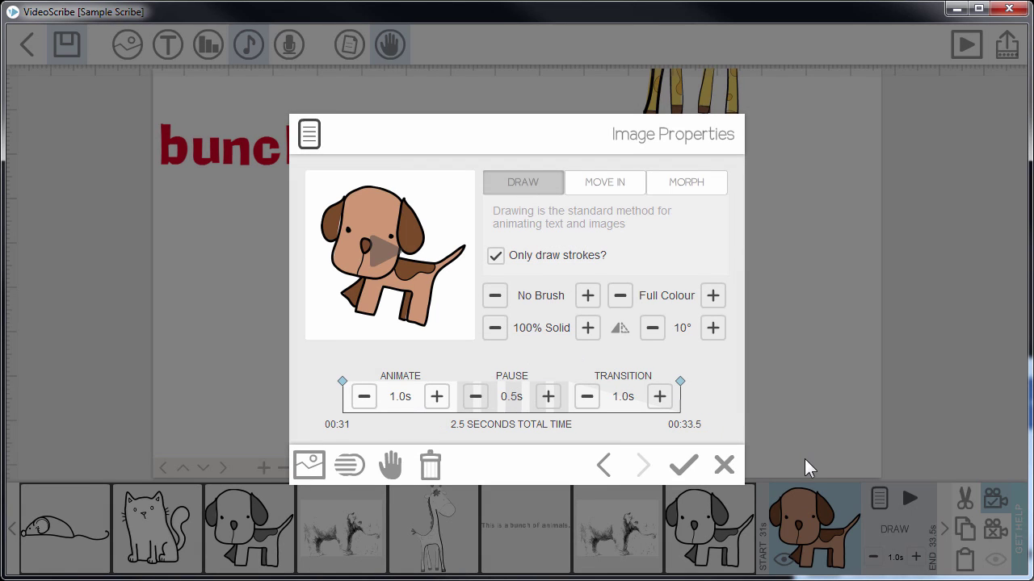
pyautogui.click(693, 184)
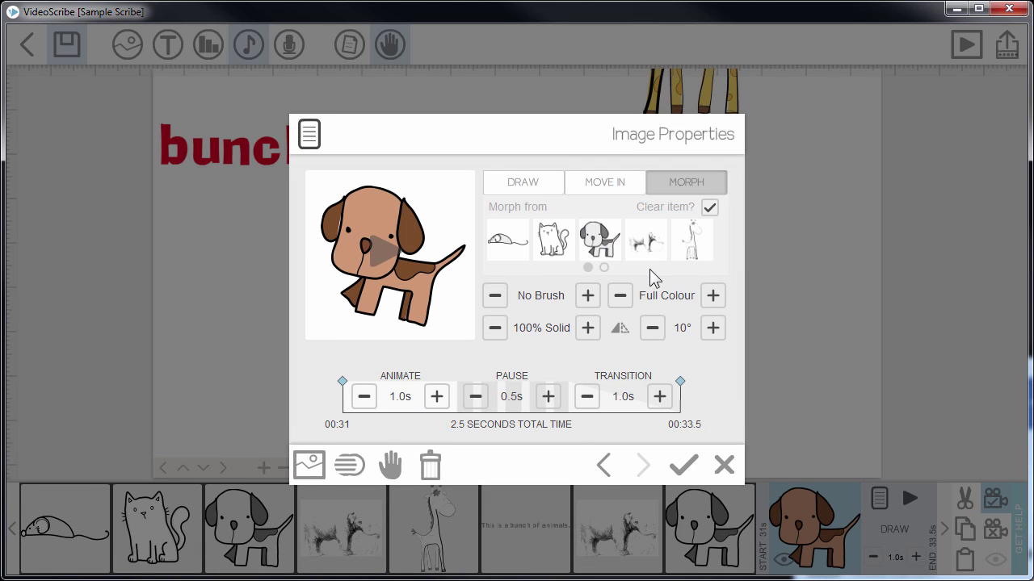
pyautogui.click(604, 267)
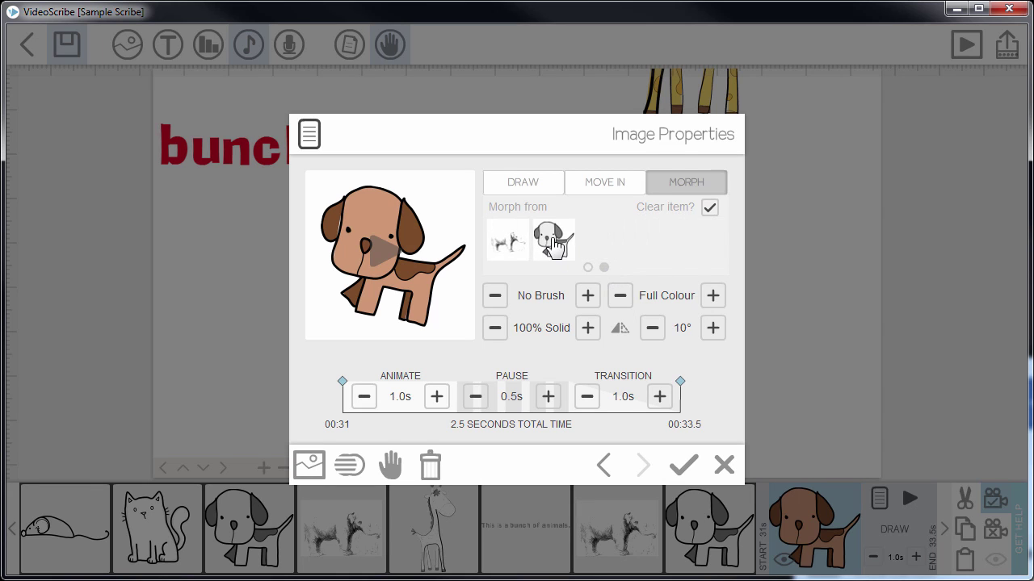
pyautogui.click(682, 466)
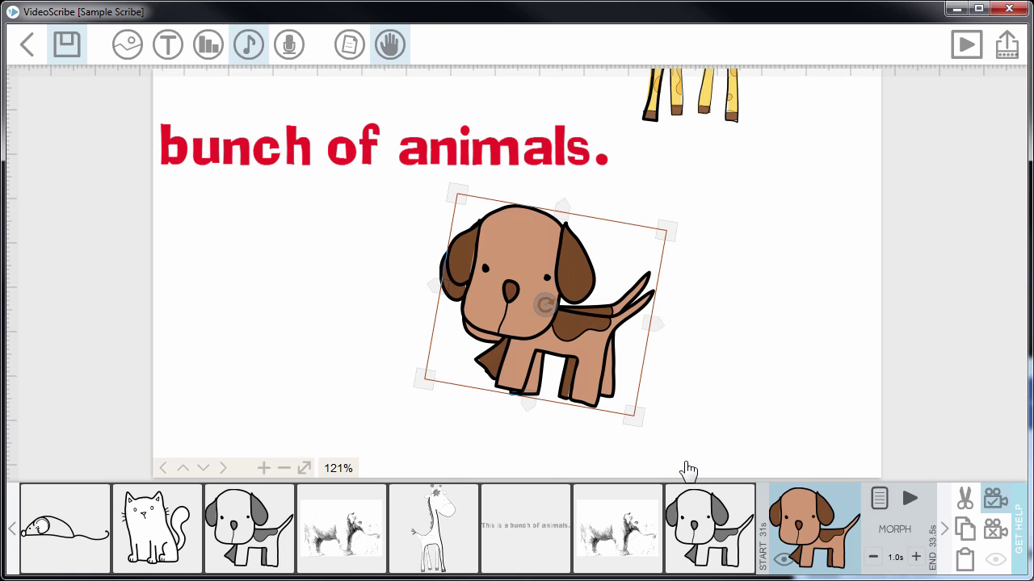
# Step: Preview the dog animation sequence starting from the upright dog
pyautogui.click(729, 523)
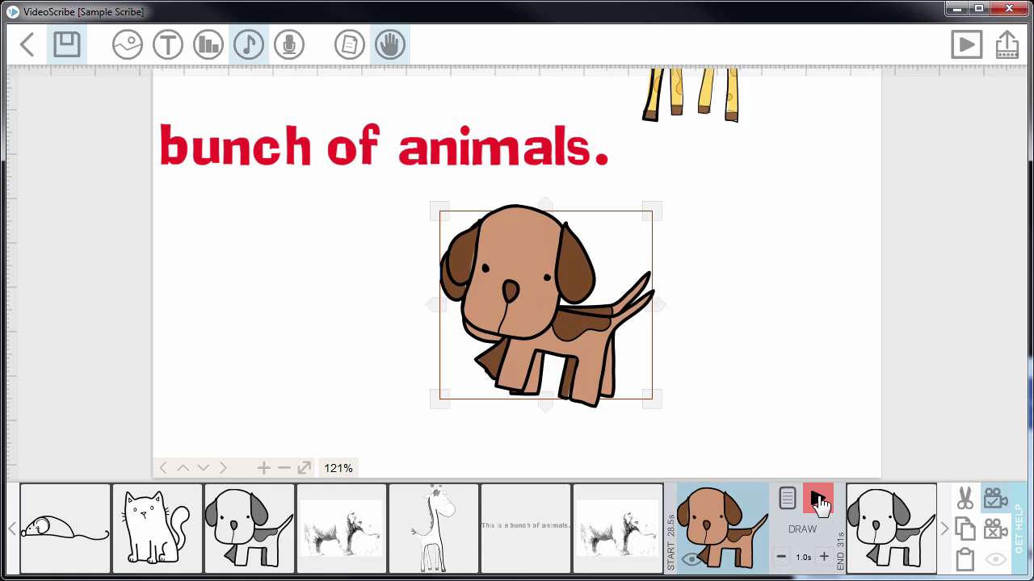
pyautogui.click(816, 499)
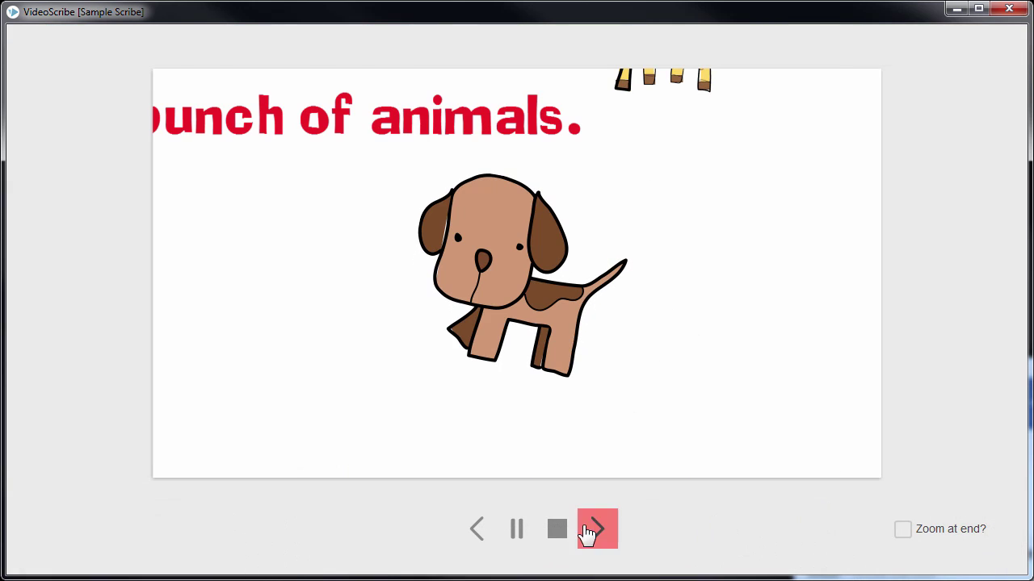
pyautogui.click(556, 531)
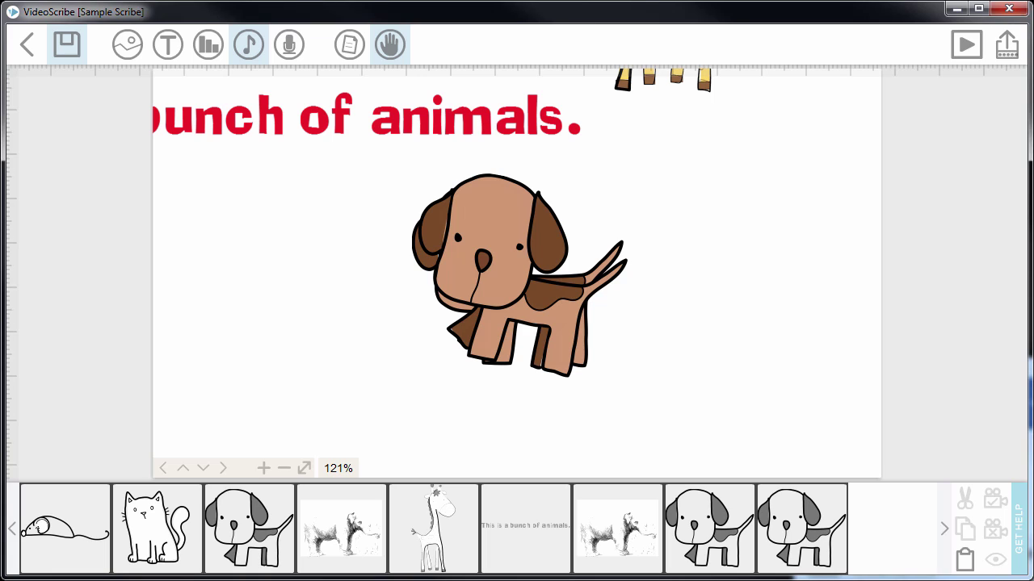
# Step: Set the upright dog's Pause and Transition to 0.0s, then preview it
pyautogui.click(783, 523)
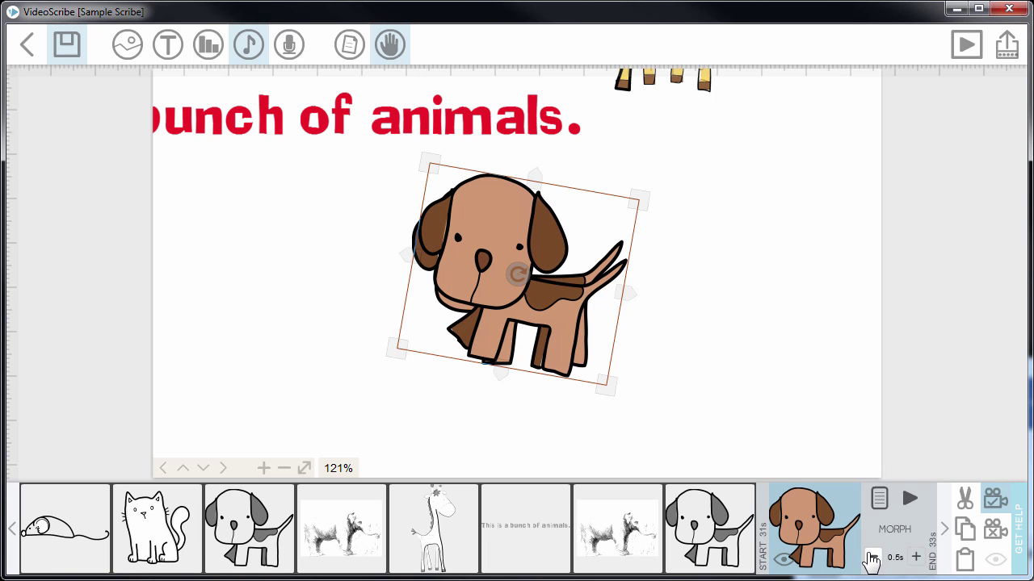
pyautogui.click(729, 533)
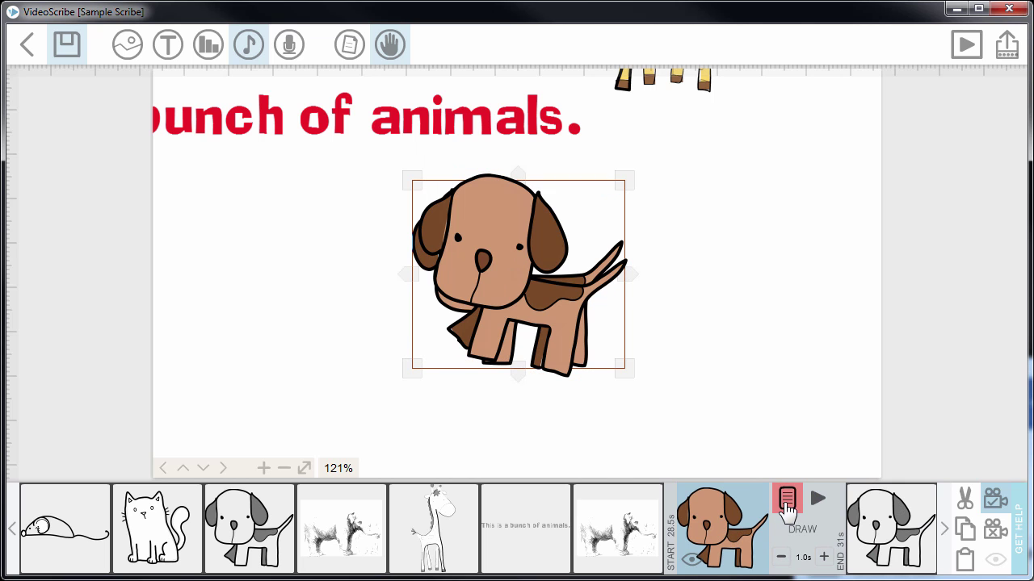
pyautogui.click(785, 498)
pyautogui.click(476, 397)
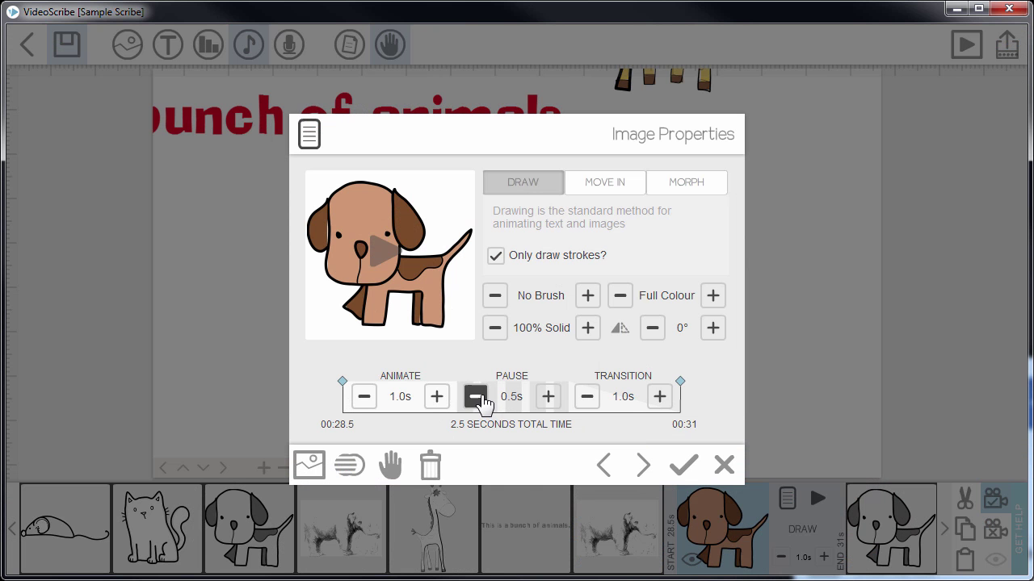
pyautogui.click(587, 397)
pyautogui.click(682, 465)
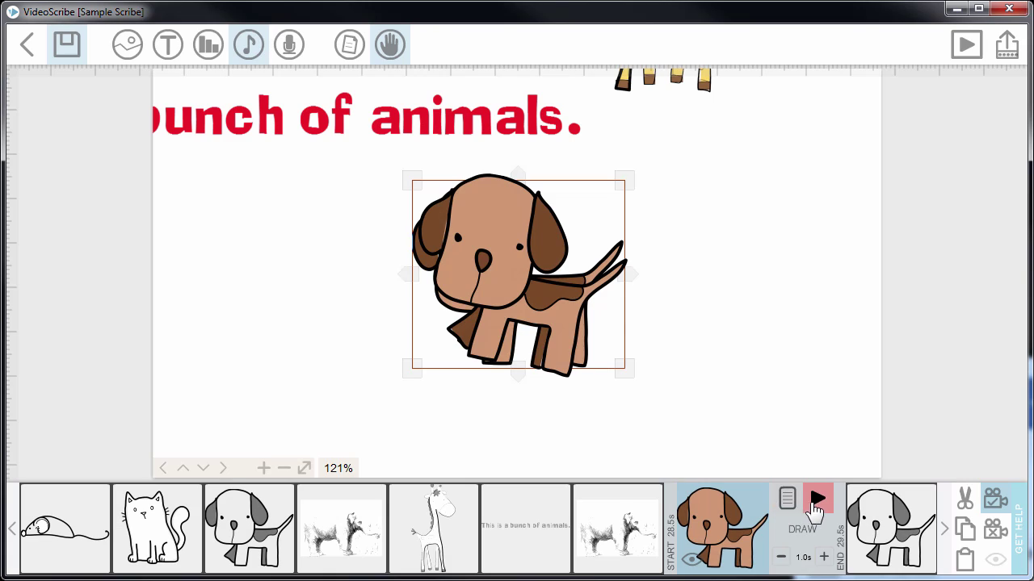
pyautogui.click(816, 497)
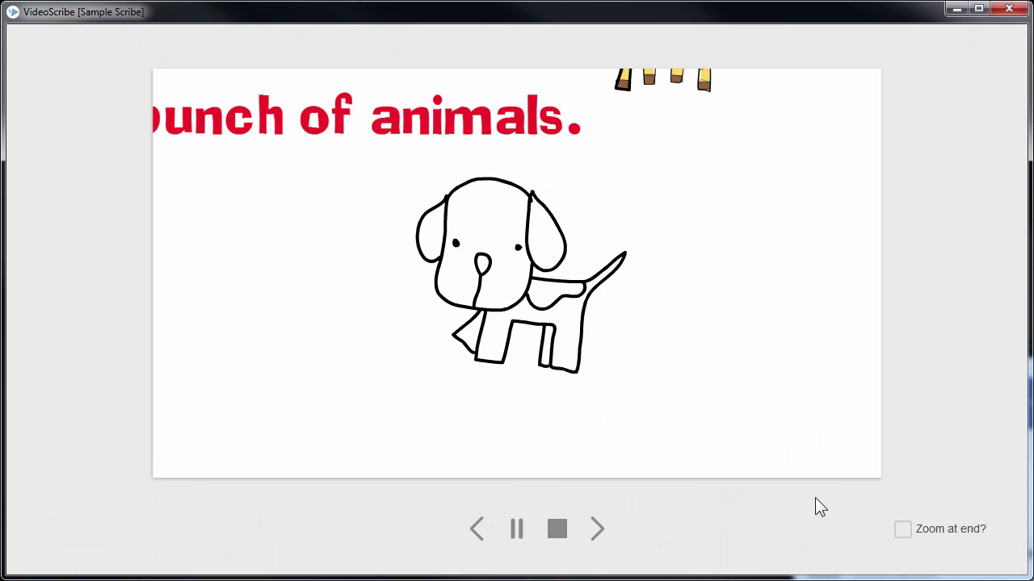
# Step: Paste another dog copy at the end and rotate it 20°
pyautogui.click(558, 530)
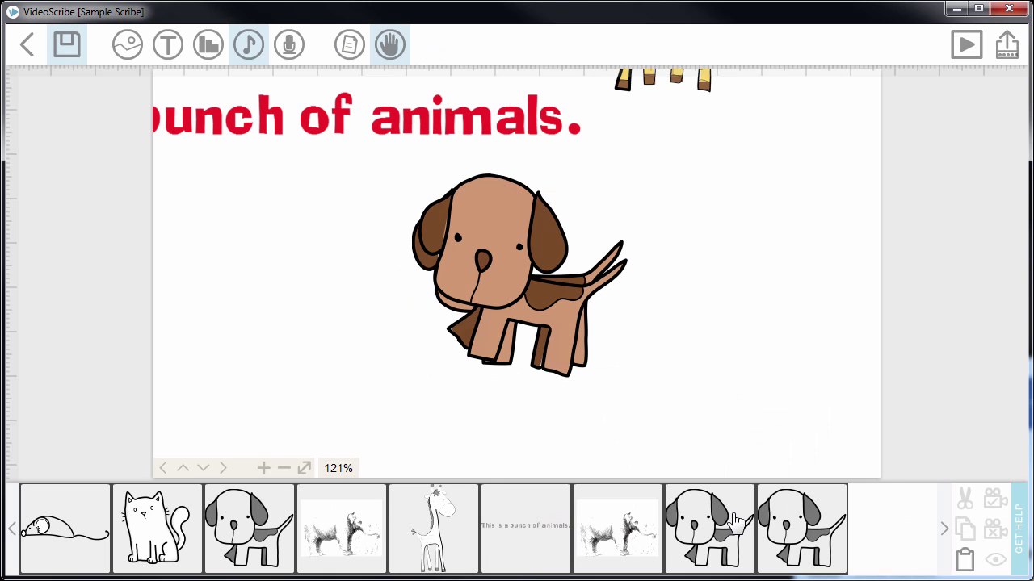
pyautogui.click(814, 515)
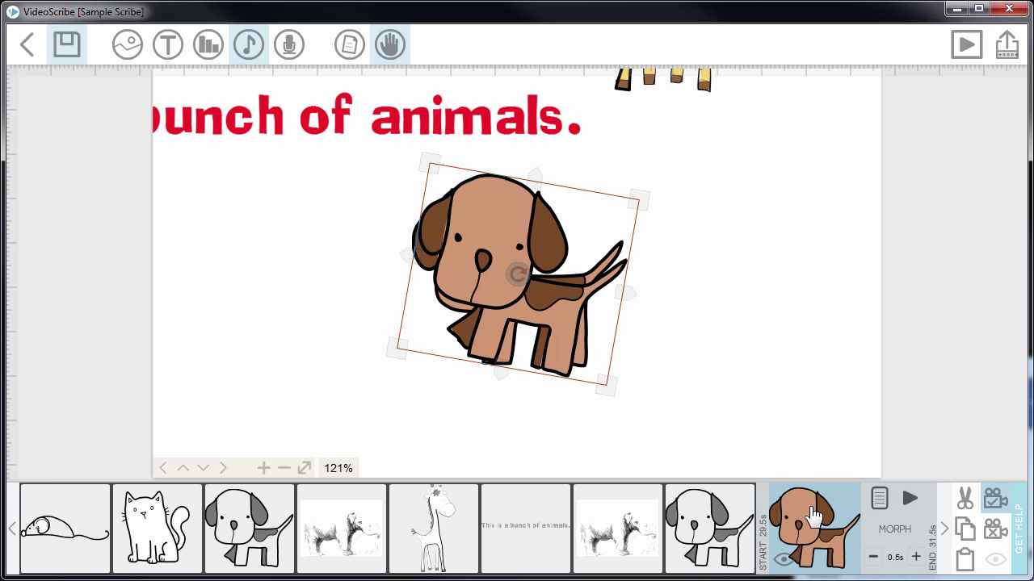
pyautogui.click(965, 557)
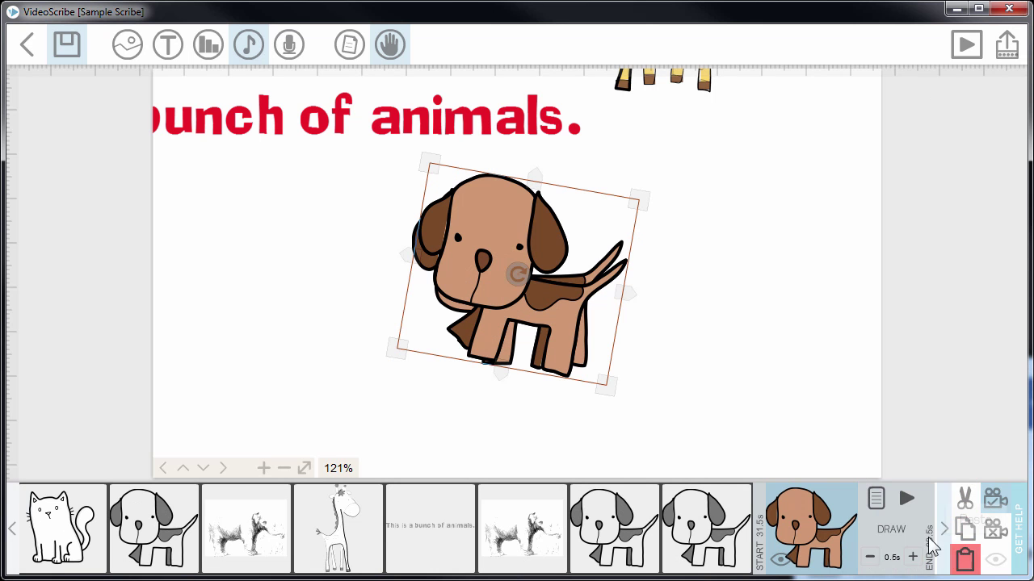
pyautogui.click(876, 498)
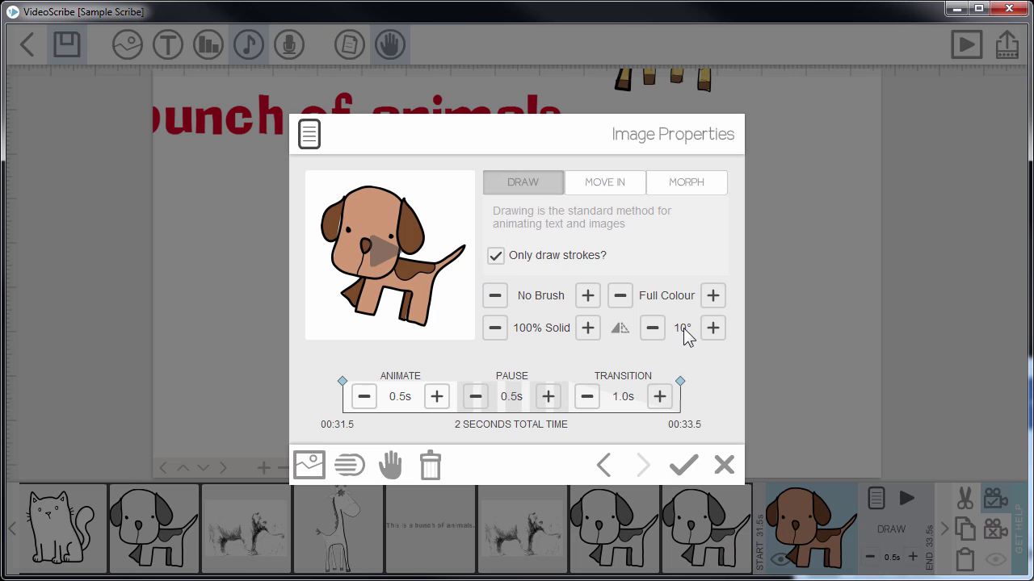
pyautogui.click(682, 328)
pyautogui.write('20')
pyautogui.press('Return')
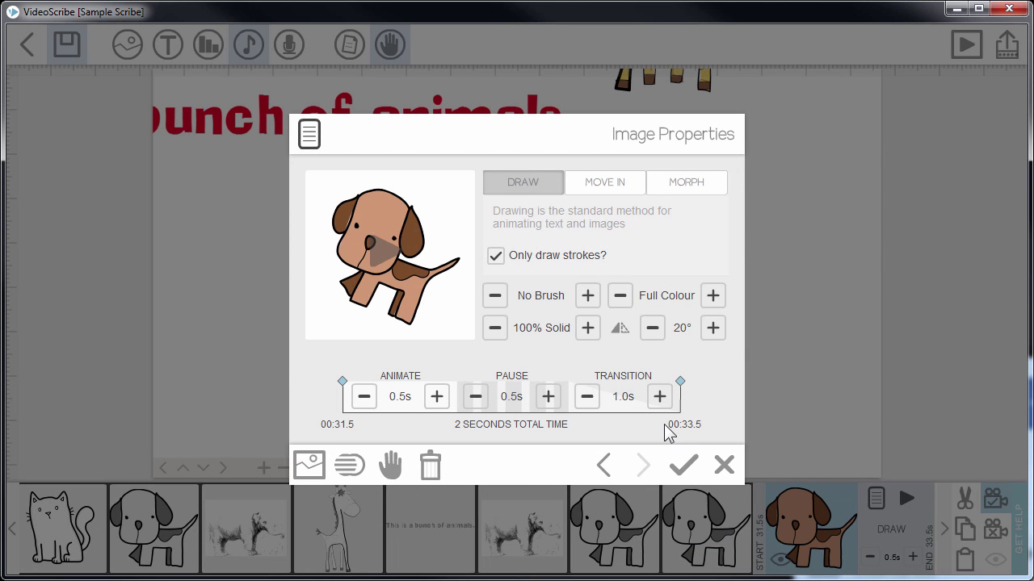
pyautogui.click(683, 465)
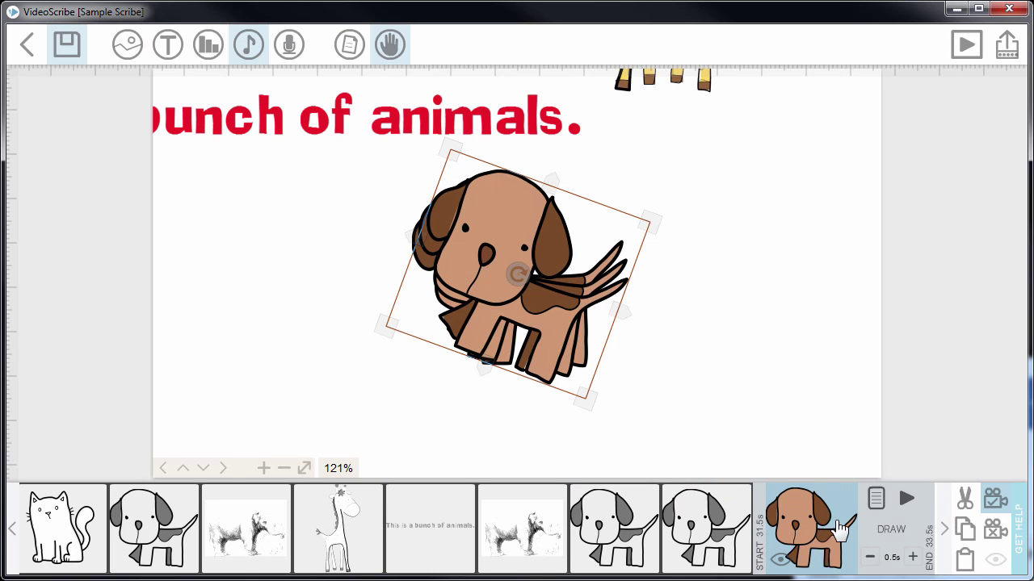
# Step: Copy the 20° dog, paste it at the end, and rotate the new copy 30°
pyautogui.click(965, 529)
pyautogui.click(965, 557)
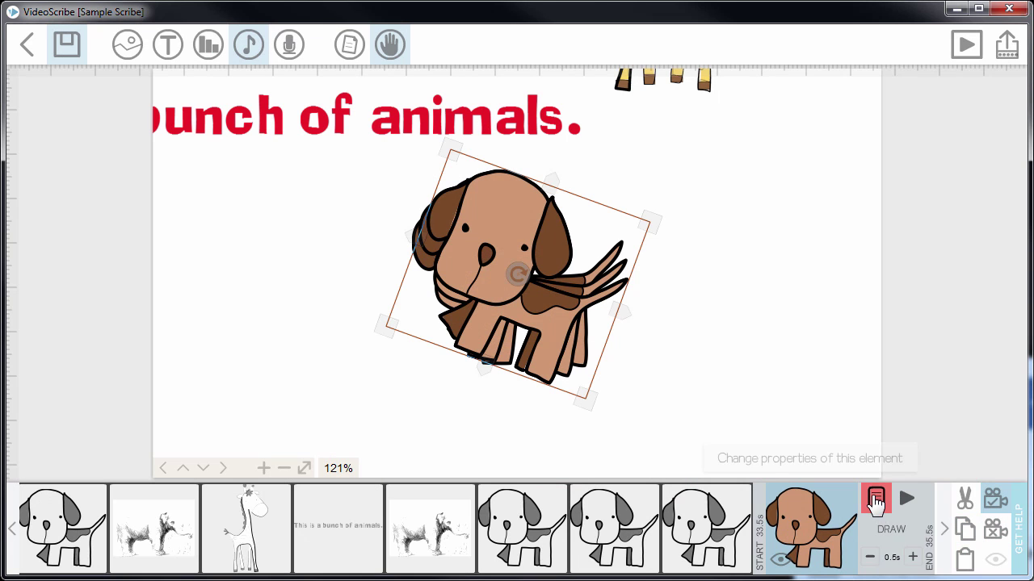
pyautogui.click(876, 498)
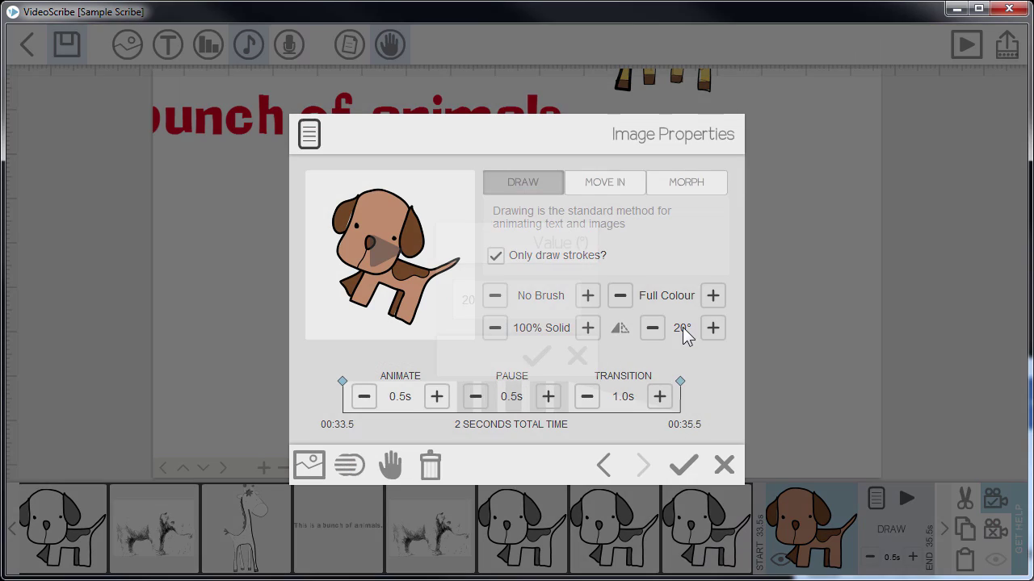
pyautogui.click(683, 328)
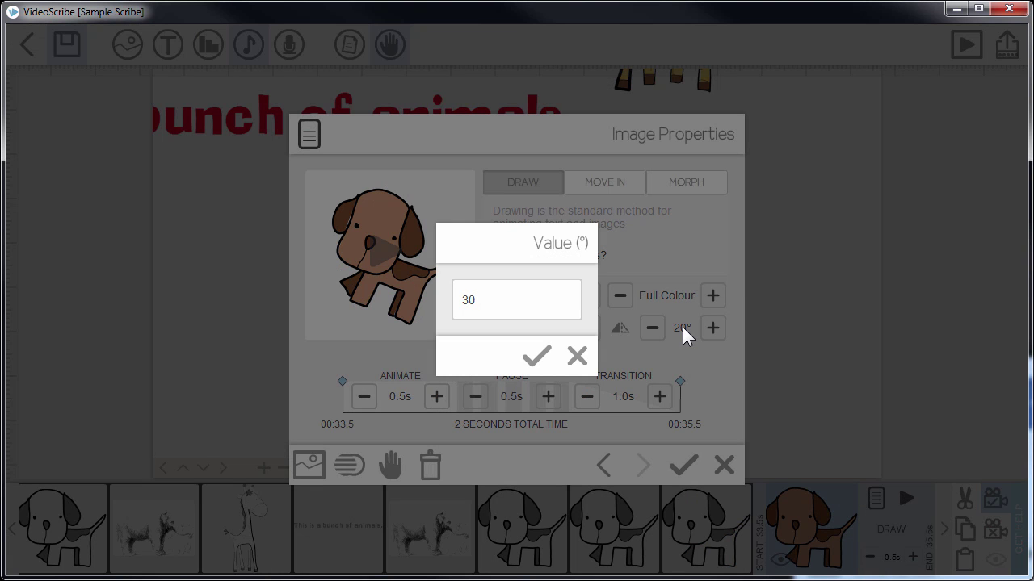
pyautogui.press('Return')
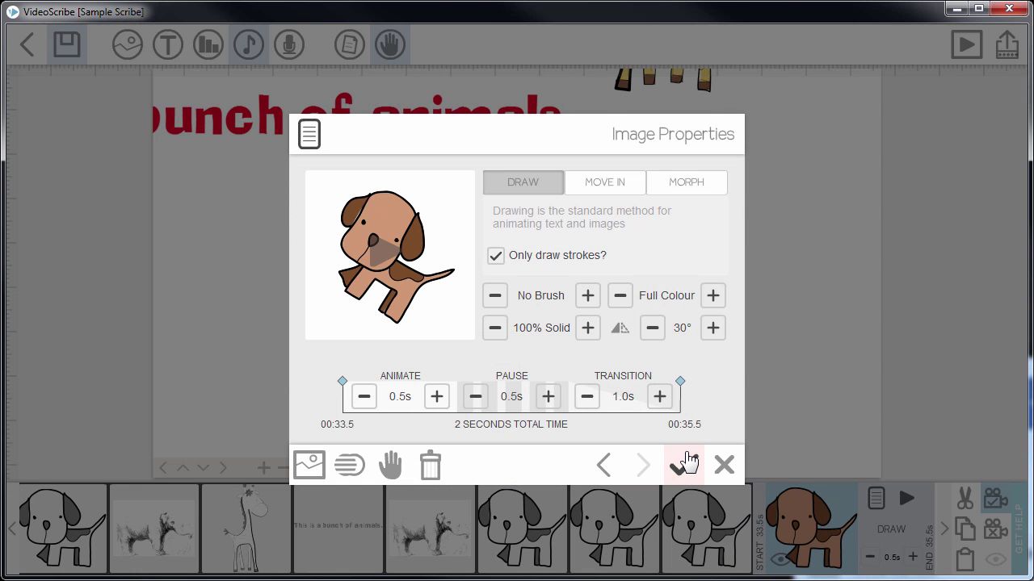
pyautogui.click(685, 463)
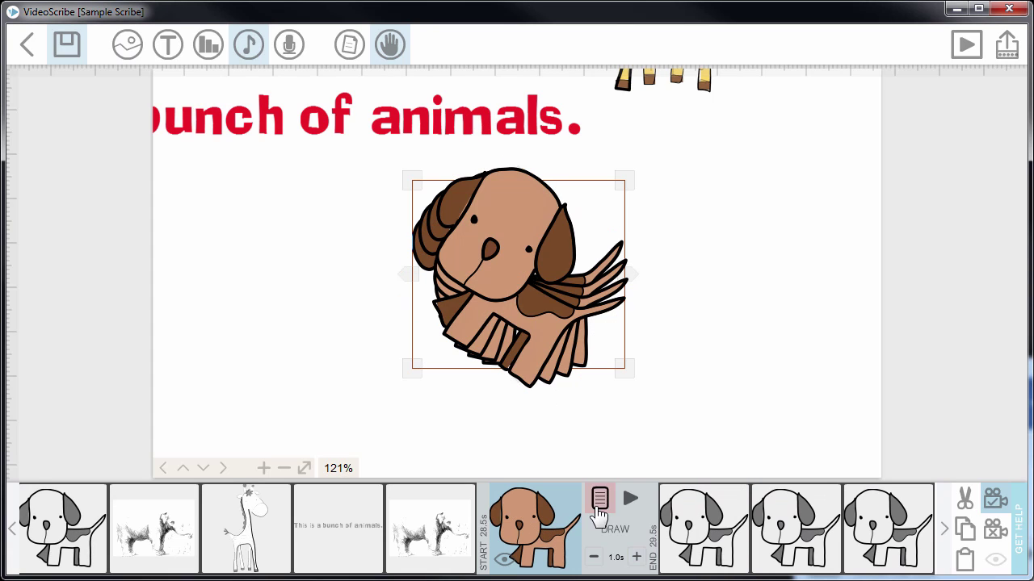
pyautogui.click(629, 498)
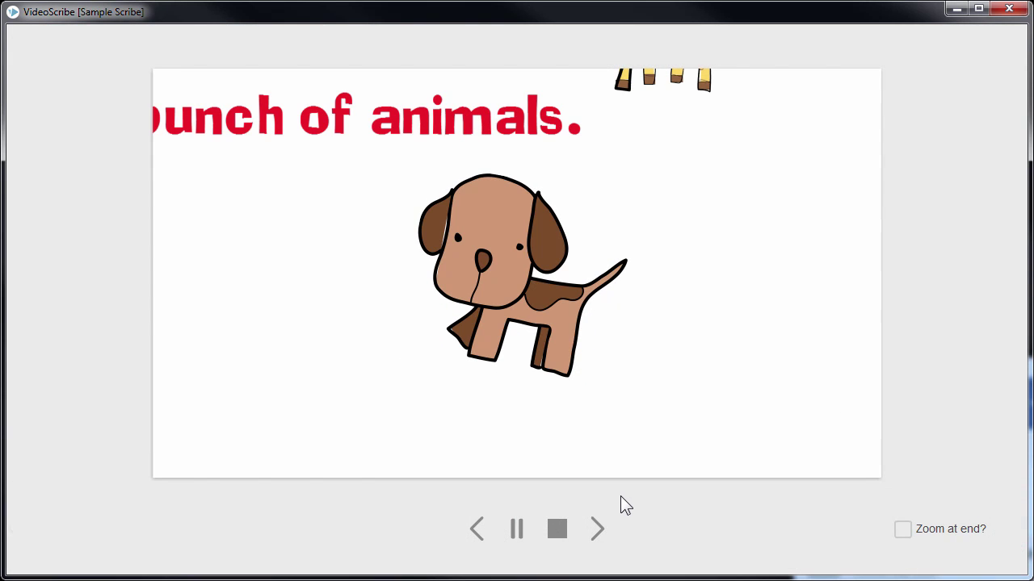
pyautogui.click(564, 532)
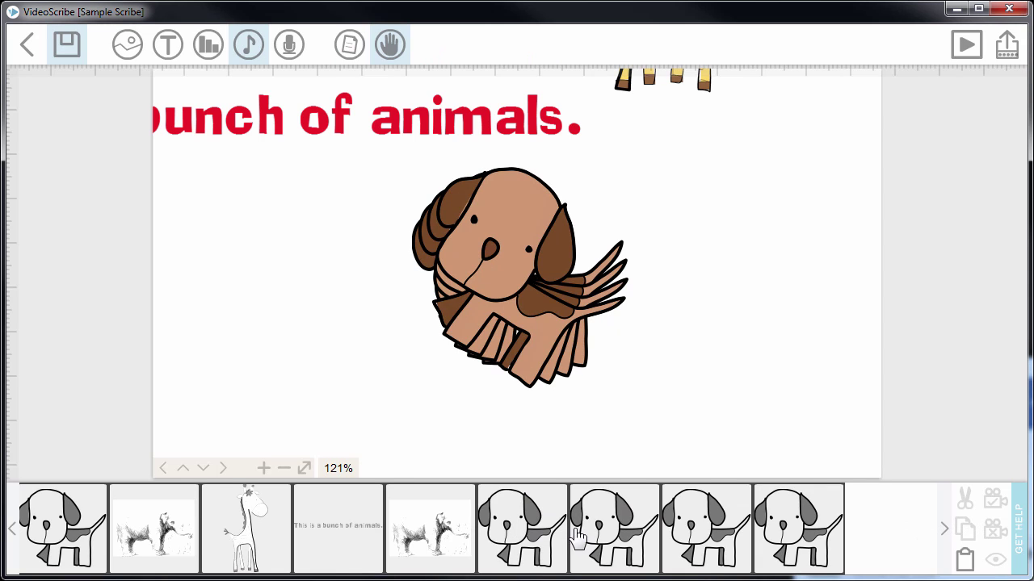
pyautogui.click(797, 526)
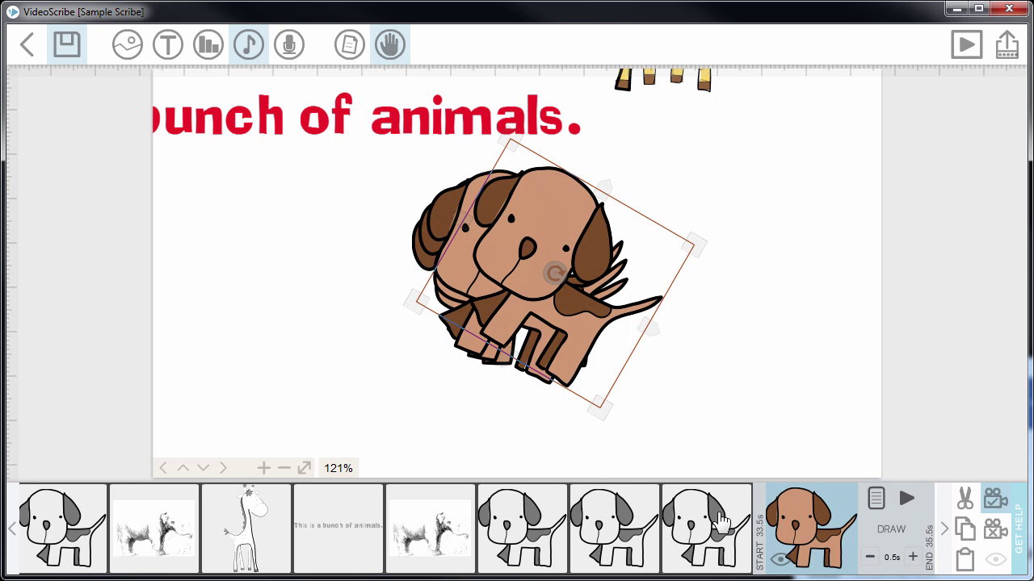
pyautogui.click(717, 523)
pyautogui.click(813, 501)
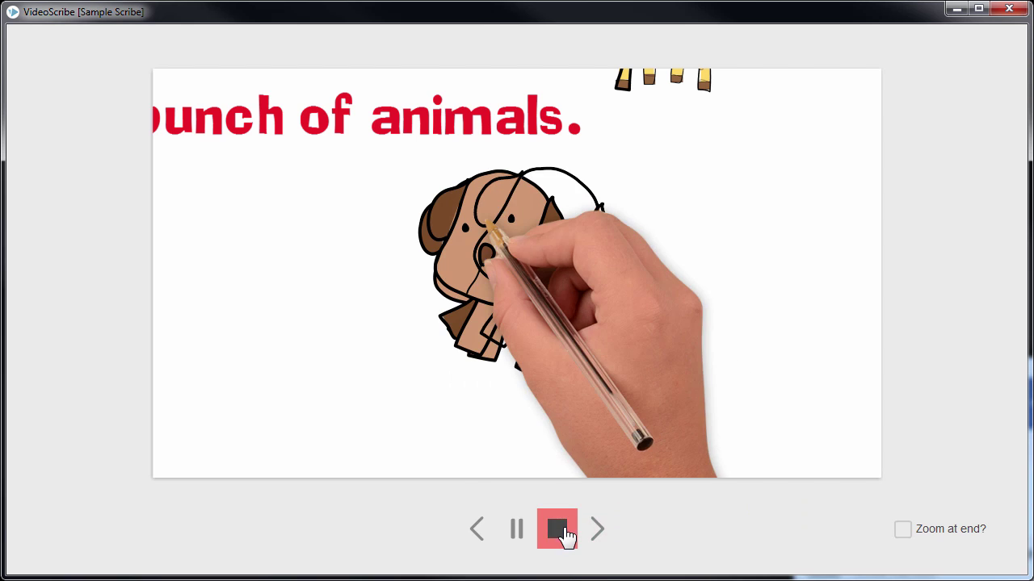
pyautogui.click(559, 530)
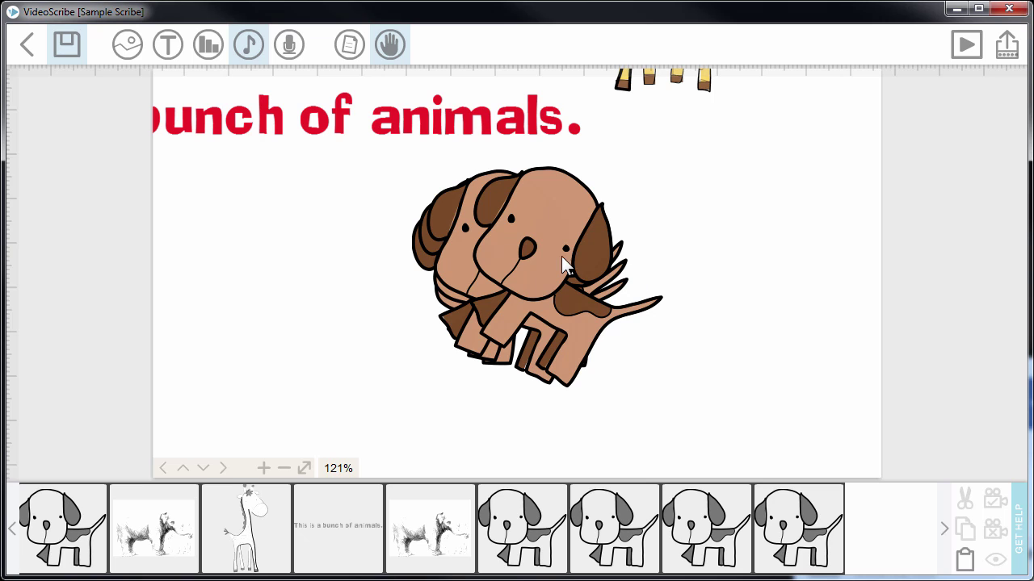
# Step: Set the 30° dog copy to 85% Solid and preview the semi-transparent result
pyautogui.moveTo(565, 235); pyautogui.dragTo(653, 236)
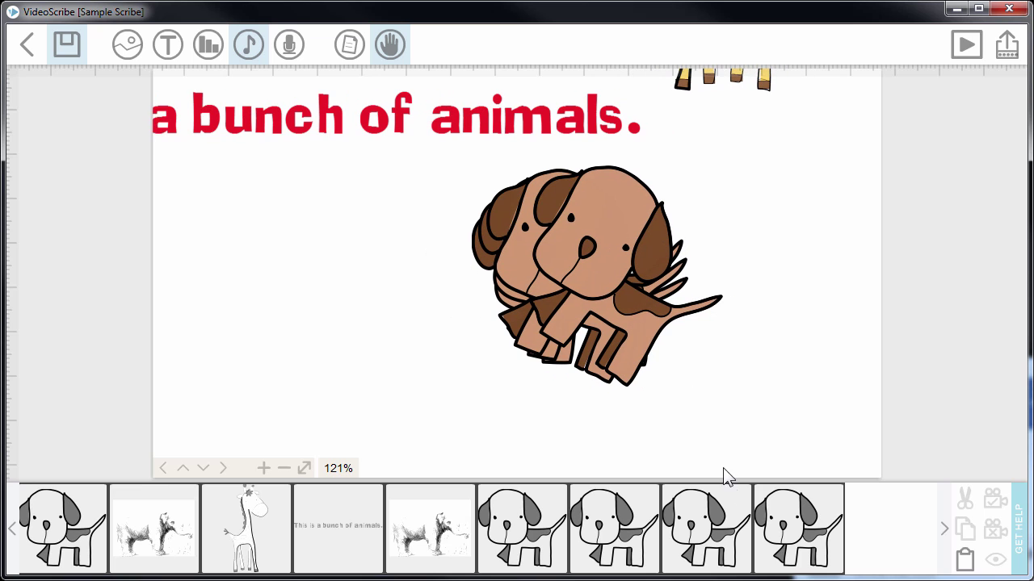
pyautogui.click(721, 519)
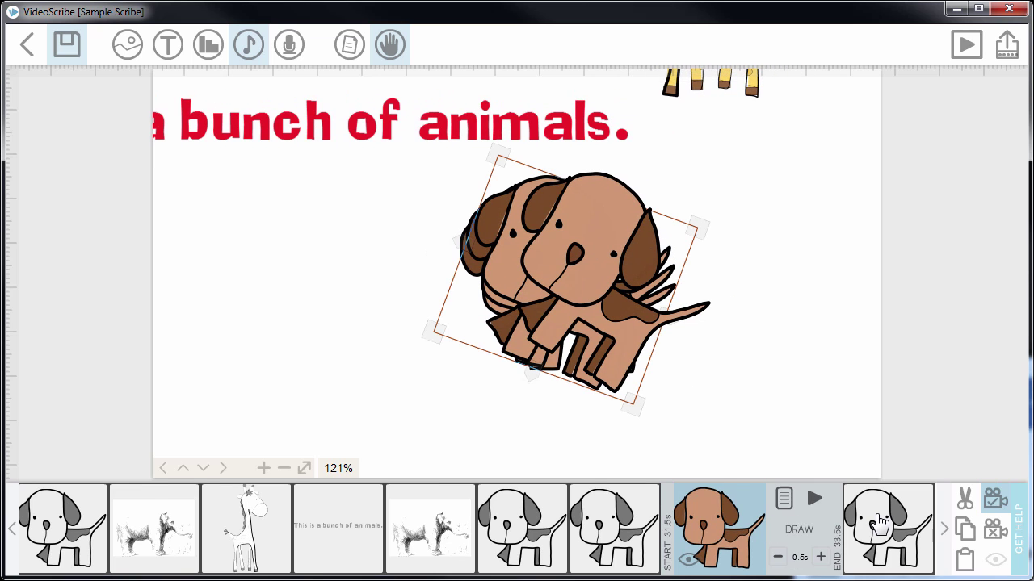
pyautogui.click(789, 500)
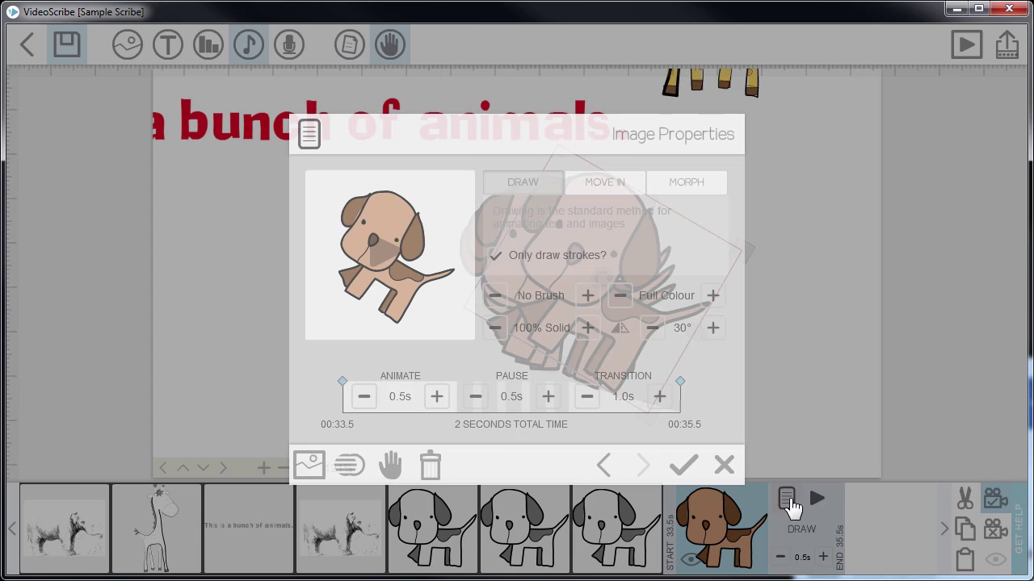
pyautogui.click(539, 327)
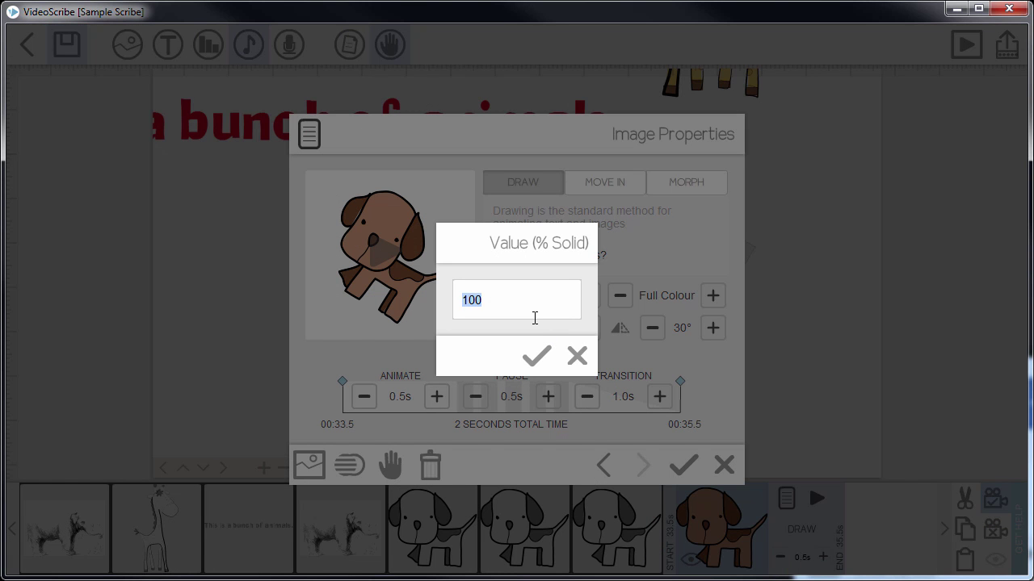
pyautogui.write('90')
pyautogui.press('BackSpace')
pyautogui.press('BackSpace')
pyautogui.write('8')
pyautogui.click(535, 355)
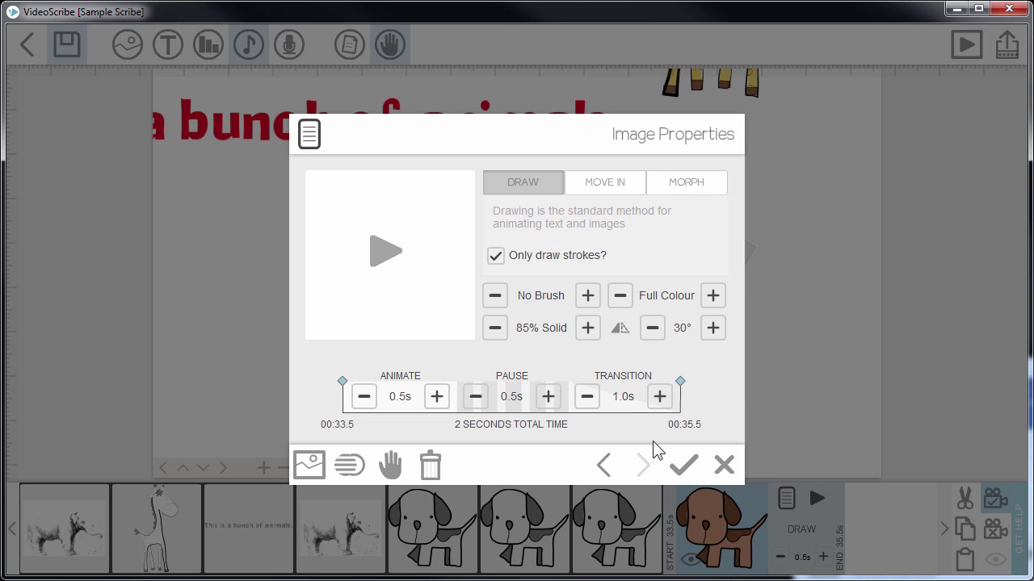
pyautogui.click(687, 466)
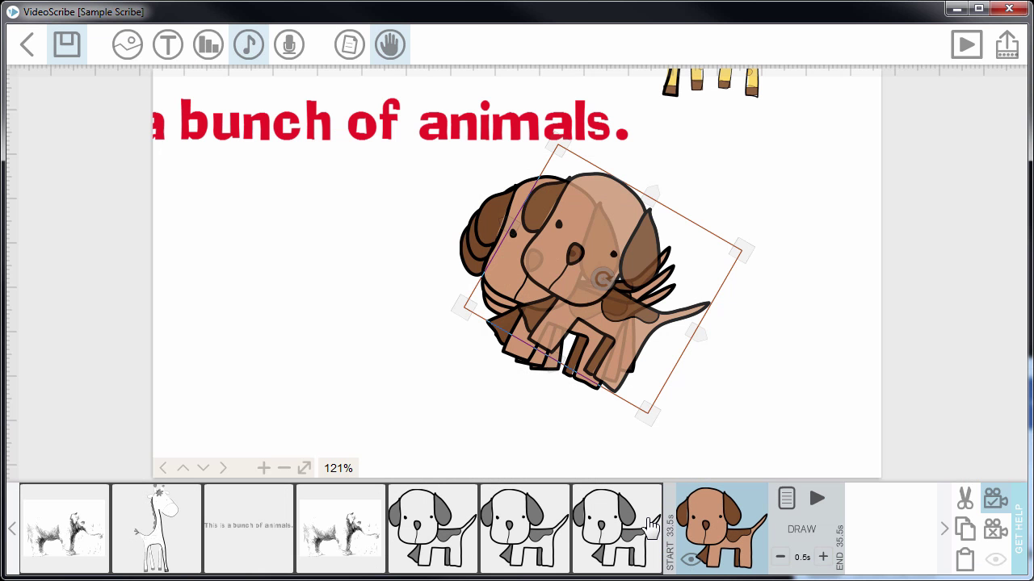
pyautogui.click(726, 497)
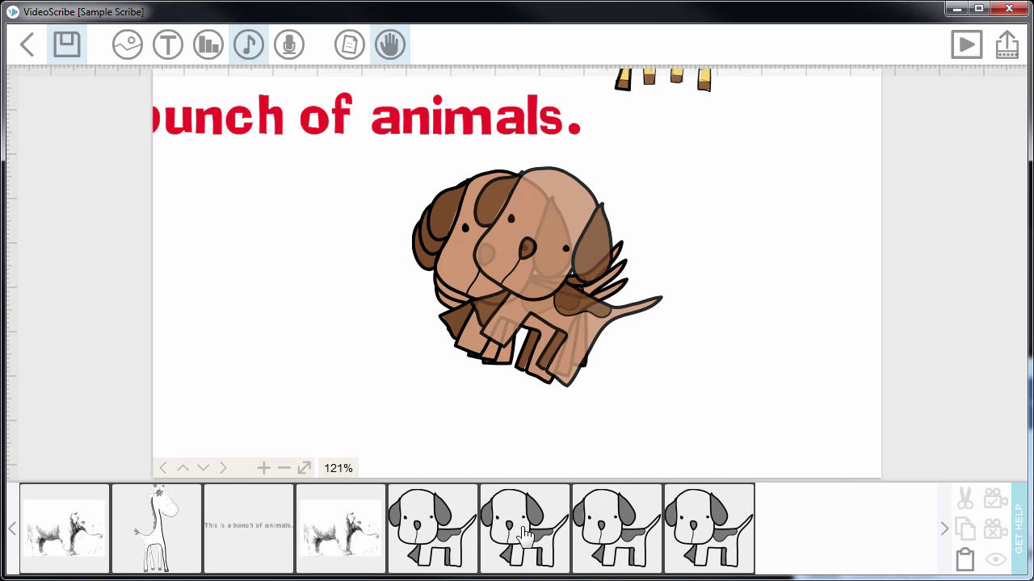
# Step: Check a dog copy's properties, close them unchanged, and preview the previous copy
pyautogui.click(525, 537)
pyautogui.click(600, 499)
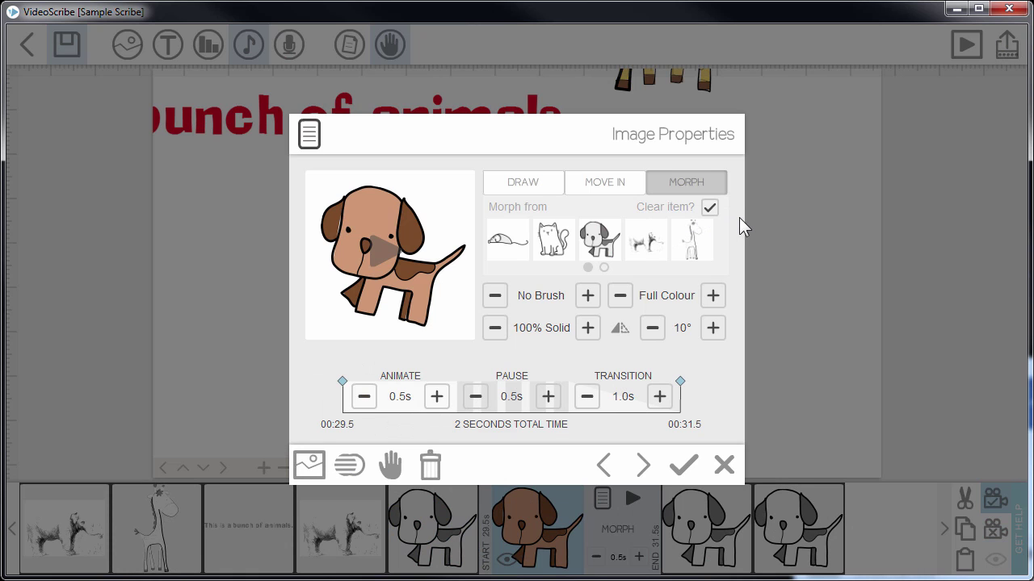
pyautogui.click(723, 214)
pyautogui.click(724, 466)
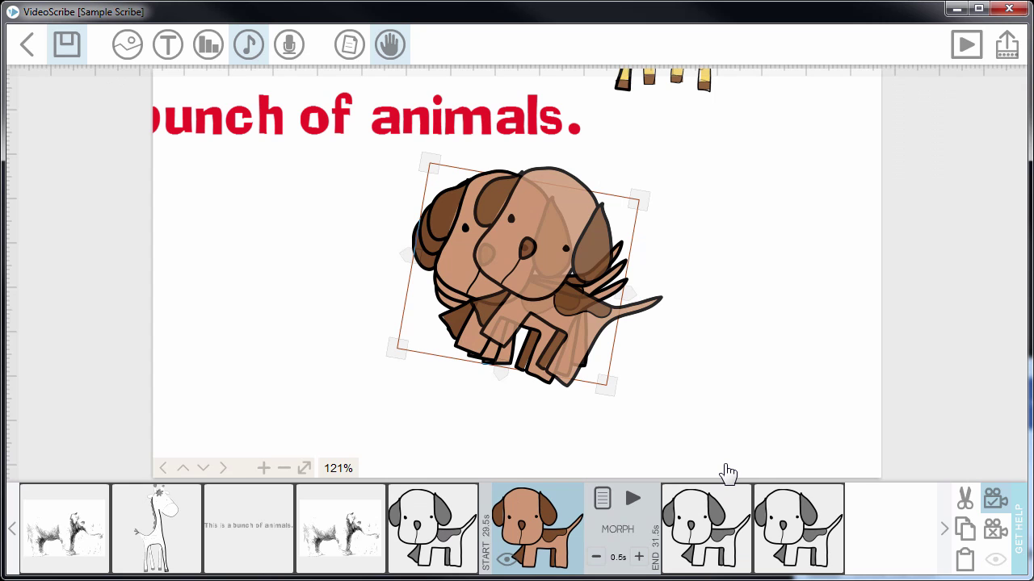
pyautogui.click(468, 527)
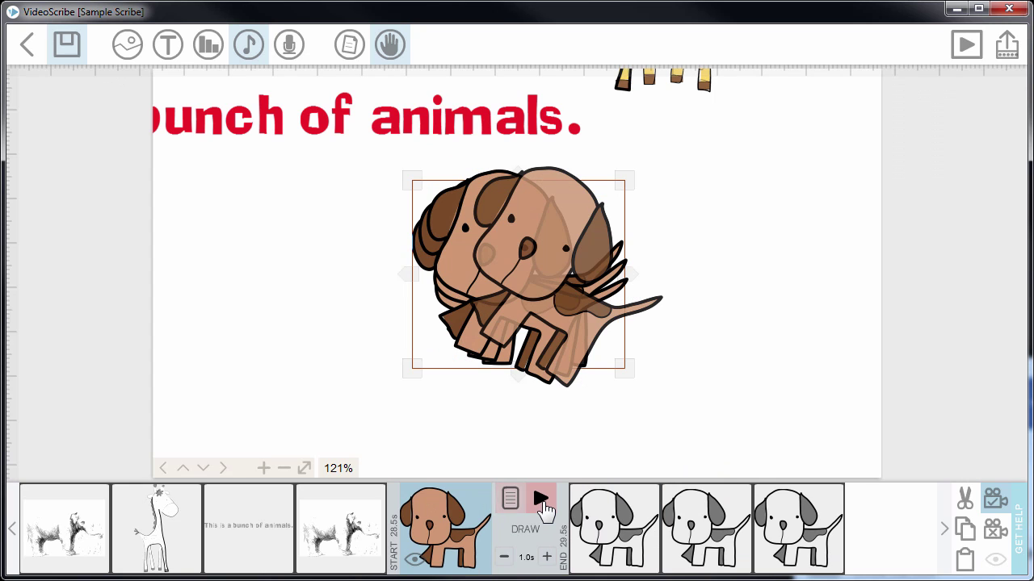
pyautogui.click(542, 501)
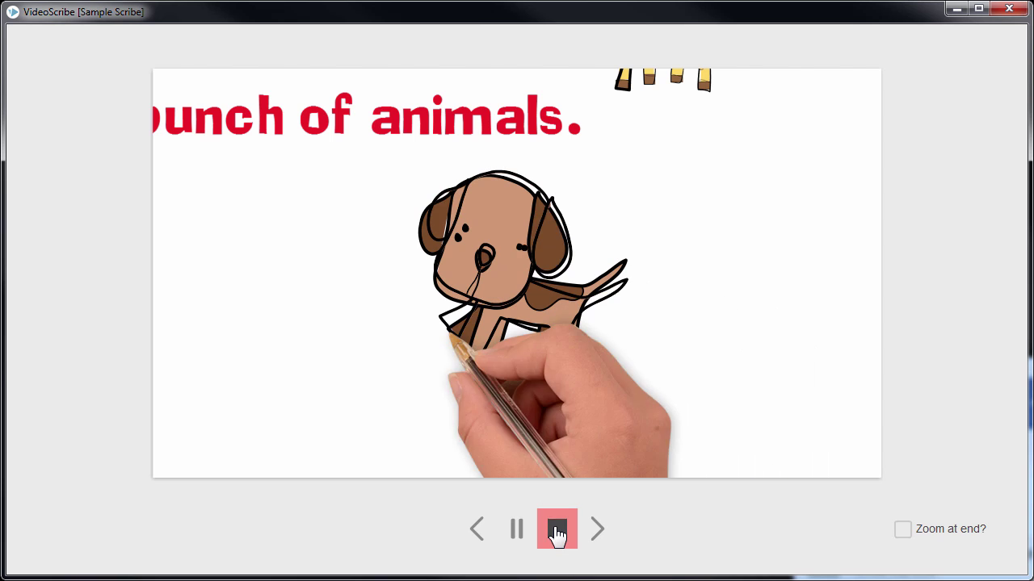
pyautogui.click(558, 531)
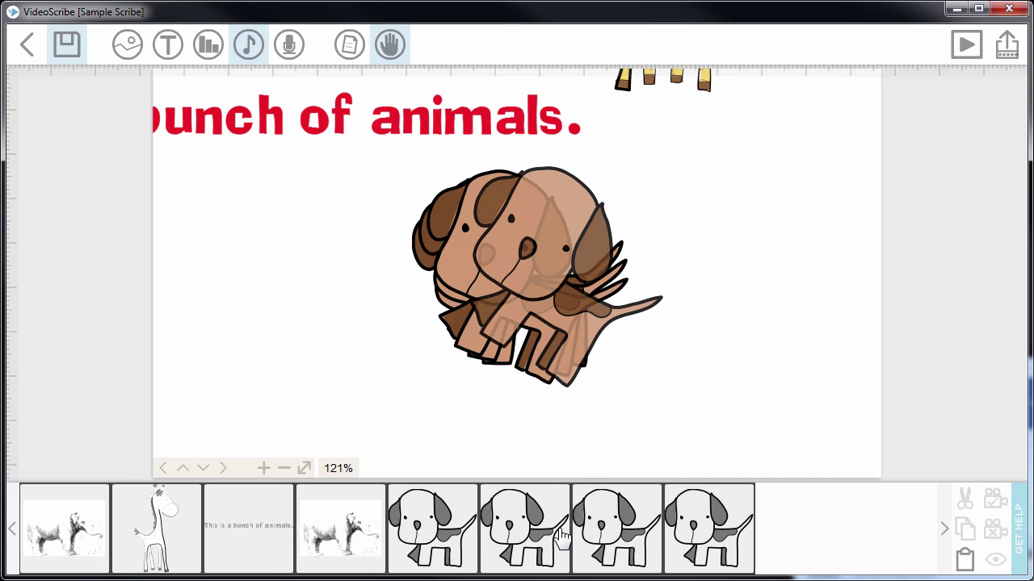
# Step: Set the last dog copy to morph from the previous tilted copy, then preview it
pyautogui.click(696, 533)
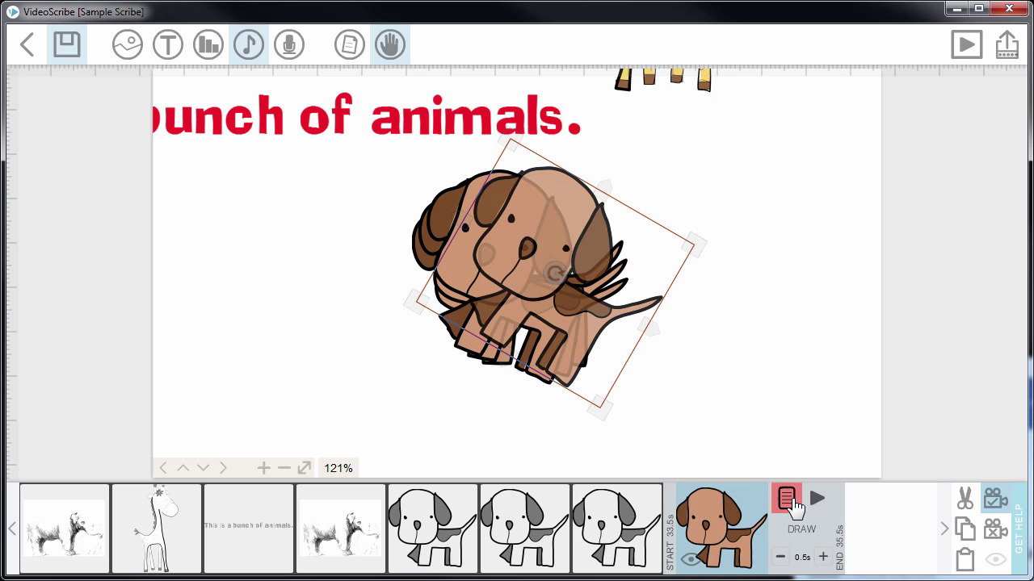
pyautogui.click(786, 498)
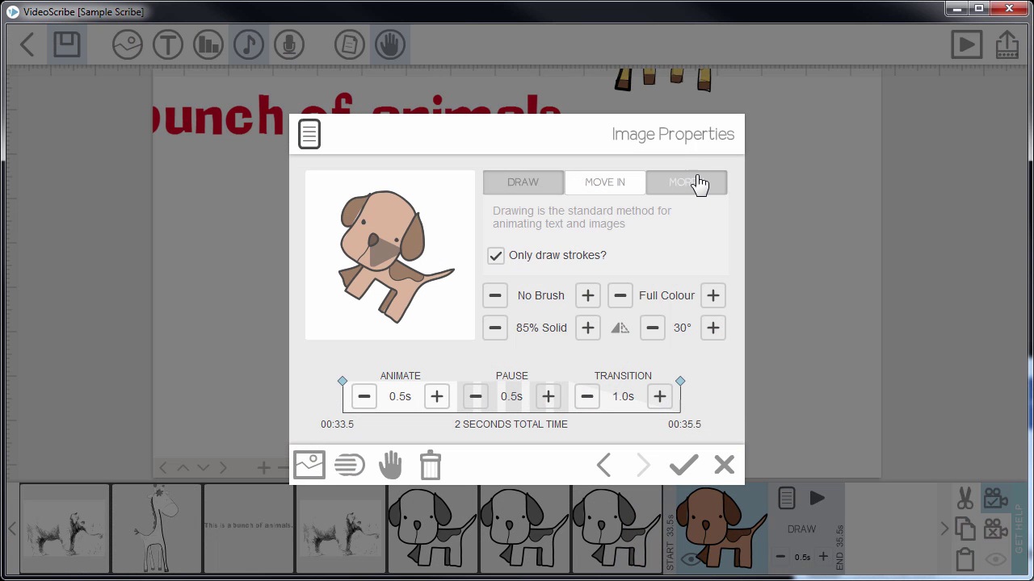
pyautogui.click(694, 183)
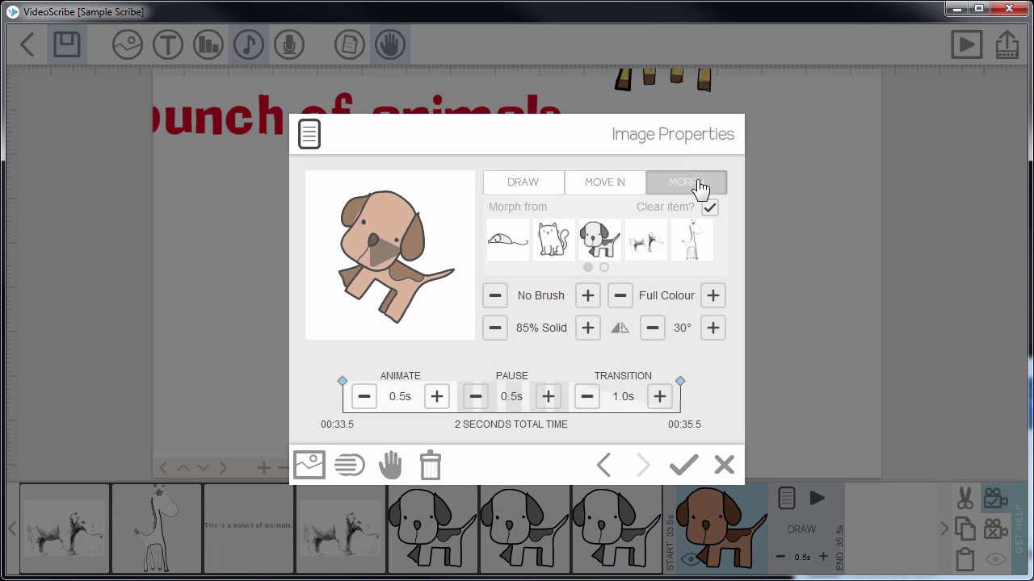
pyautogui.click(604, 267)
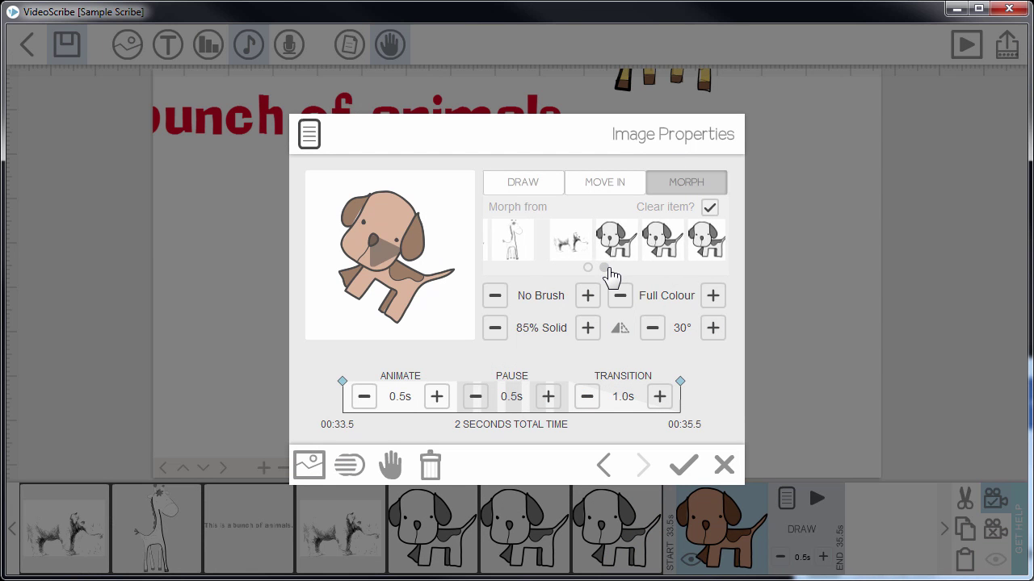
pyautogui.click(638, 243)
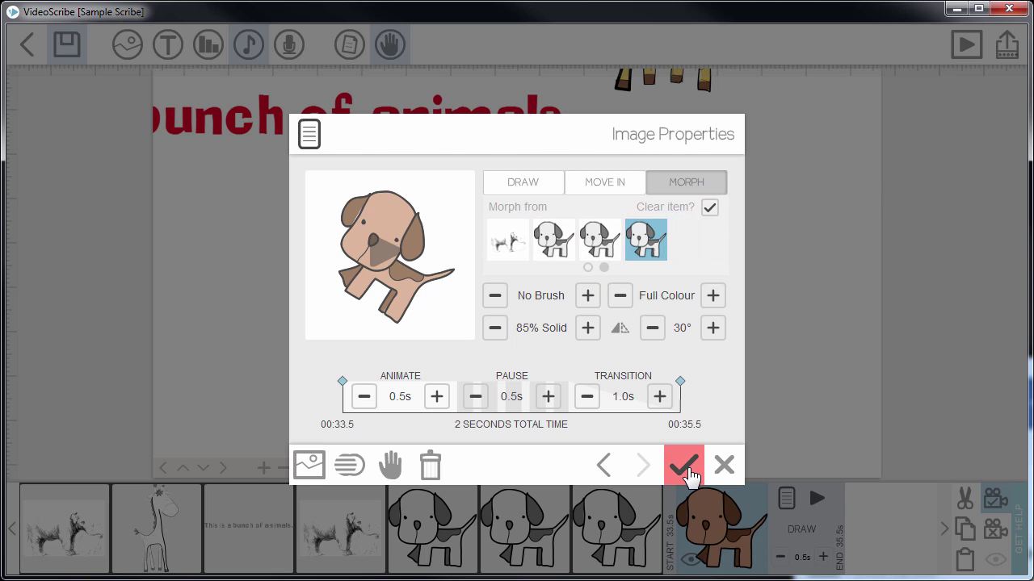
pyautogui.click(686, 470)
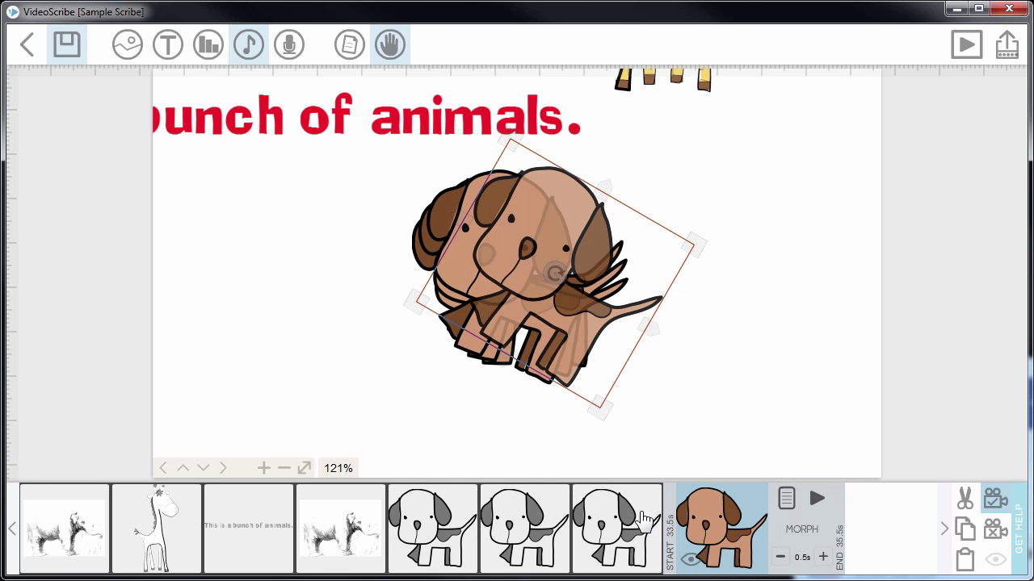
pyautogui.click(646, 521)
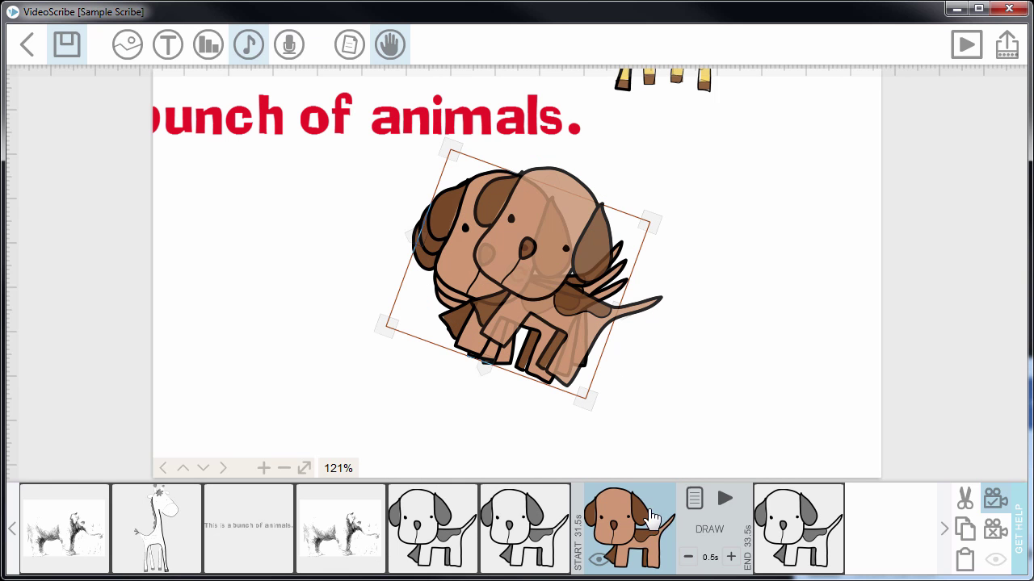
pyautogui.click(718, 501)
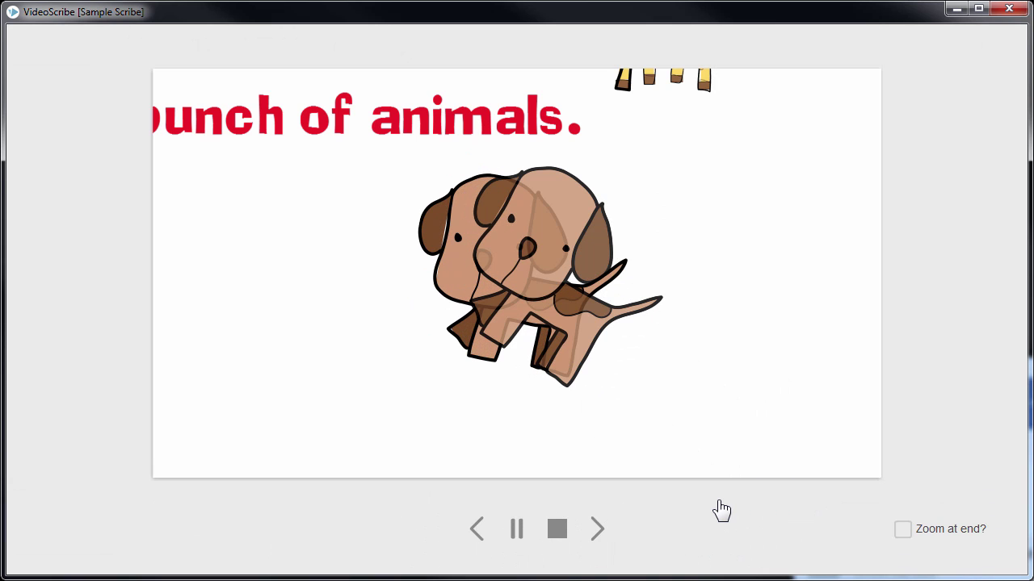
# Step: Stop the preview and open the right elephant copy's Image Properties
pyautogui.click(558, 529)
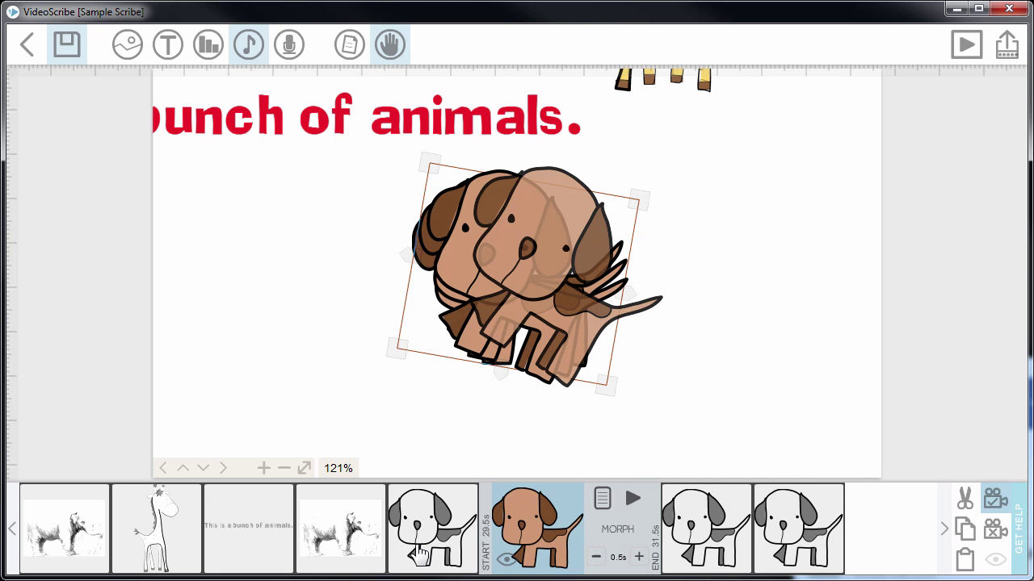
pyautogui.click(344, 537)
pyautogui.click(418, 498)
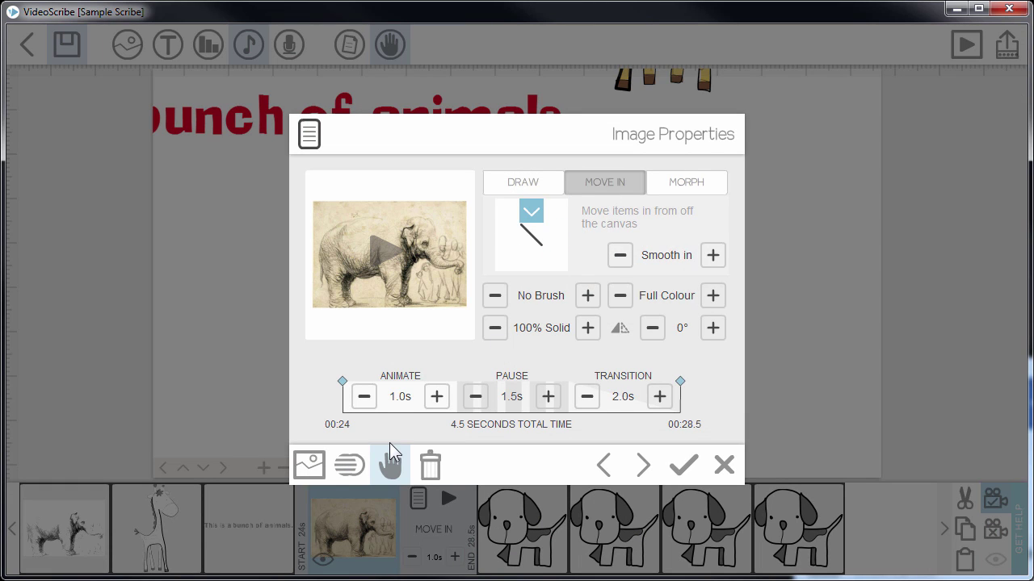
# Step: Close the elephant's Image Properties, leaving its Move In settings unchanged
pyautogui.click(724, 466)
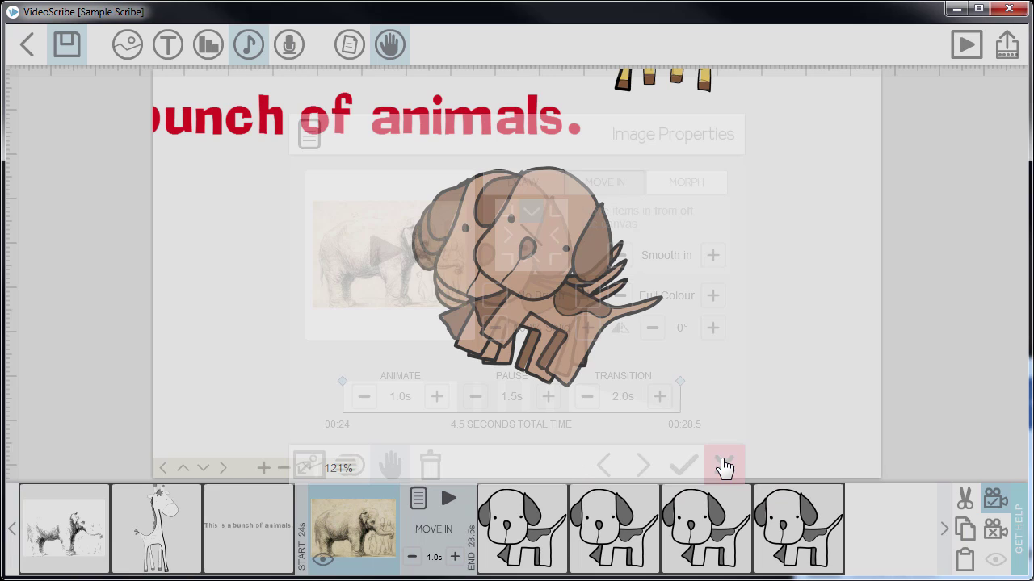